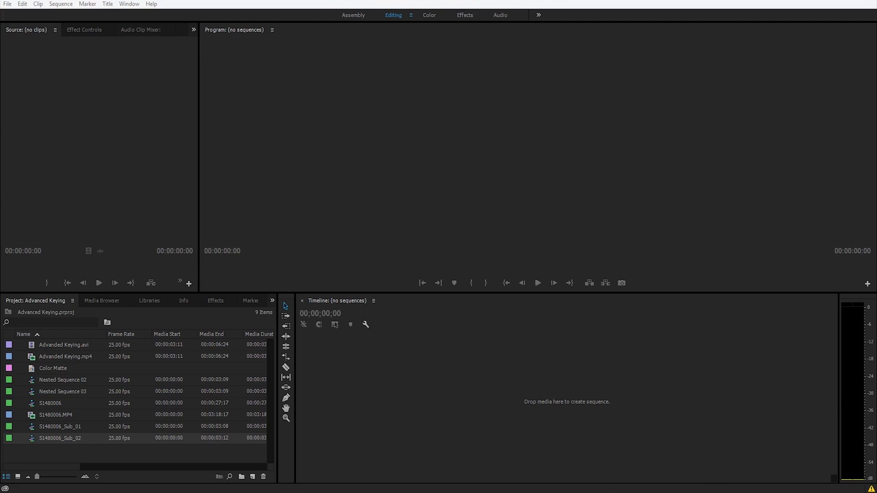
- Open the S1480006_Sub_02 sequence and move the playhead to 00:00:01:19, where the blue card is raised
double_click(32, 438)
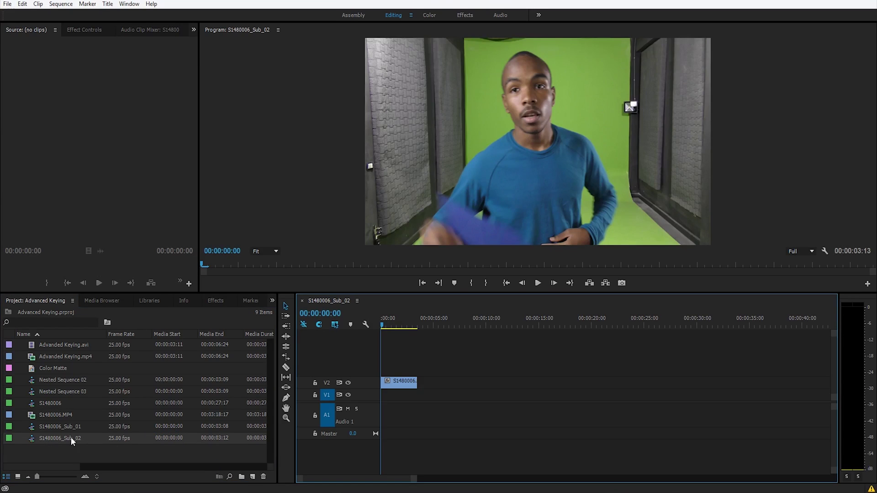
left_click_drag(381, 324, 401, 328)
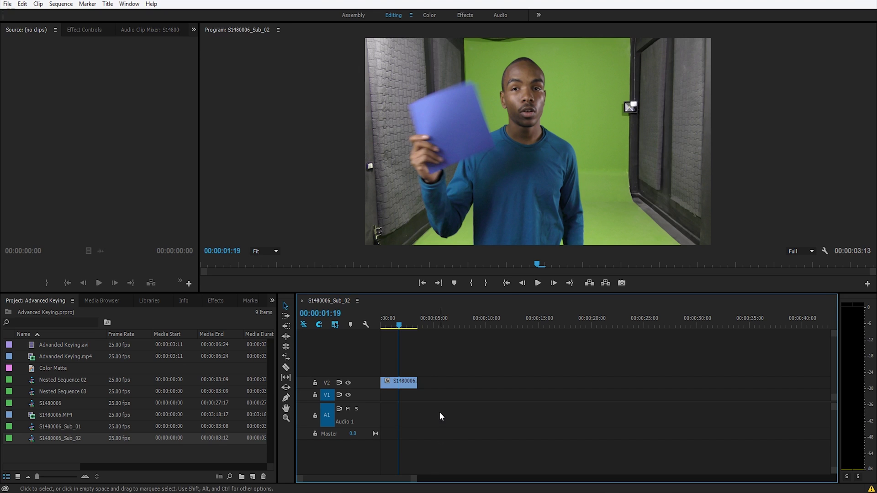
- Find the Ultra Key effect by searching for "ultra" and apply it to the S1480006.MP4 clip on V2
left_click(402, 384)
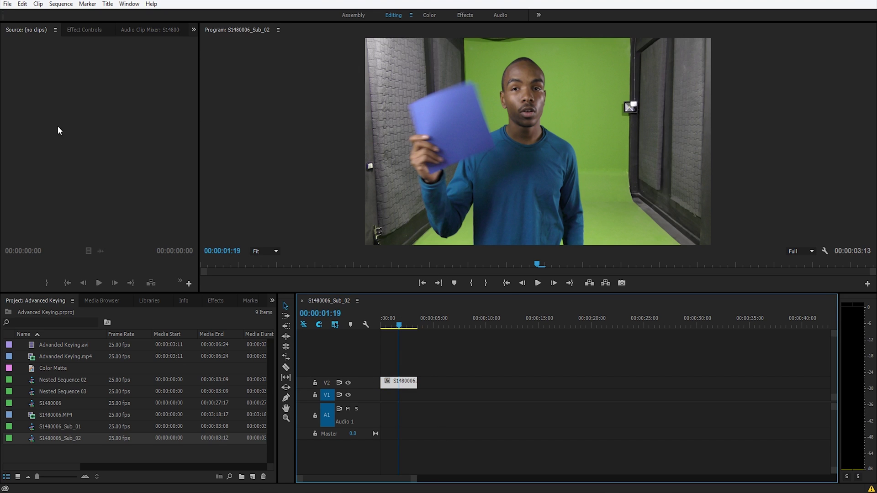
left_click(81, 30)
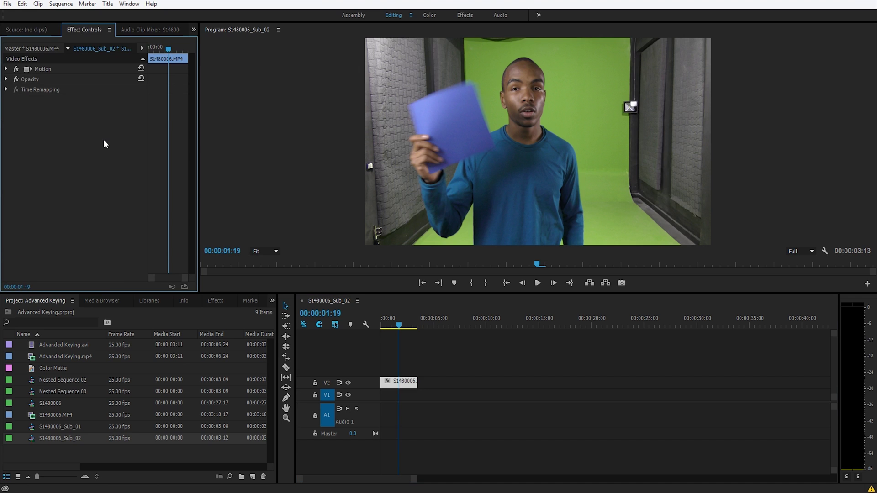
left_click(216, 302)
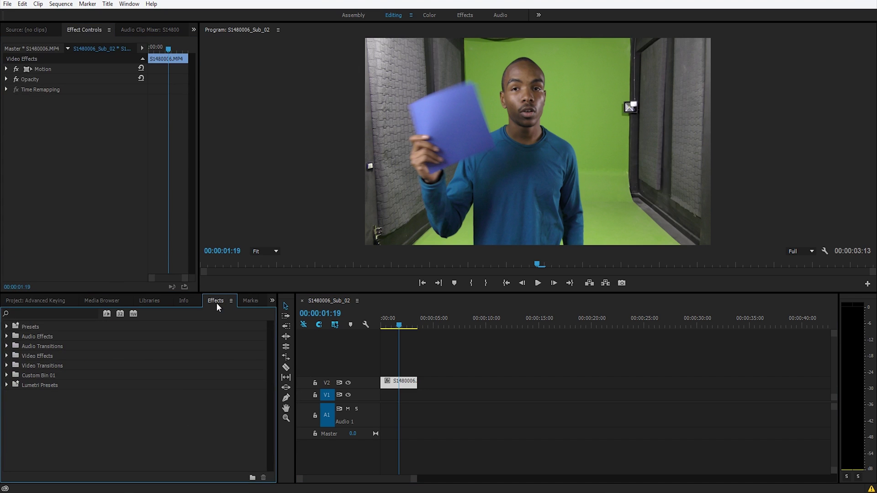
left_click(34, 313)
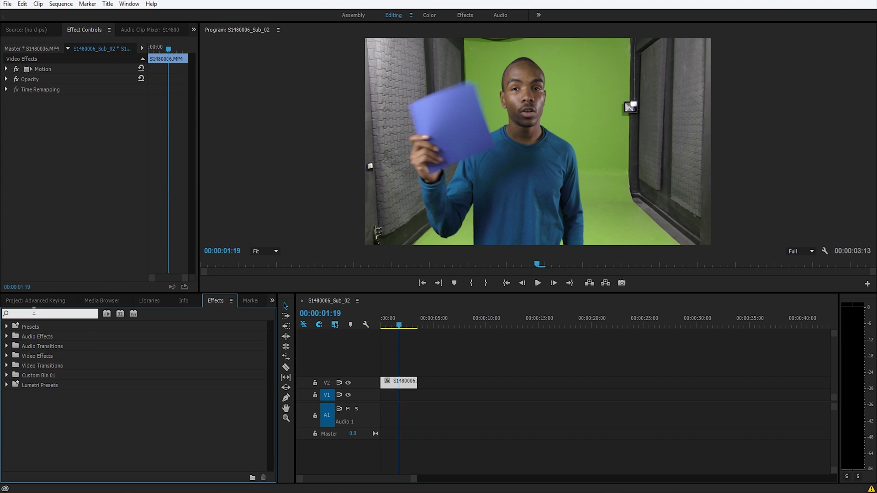
type("ultra")
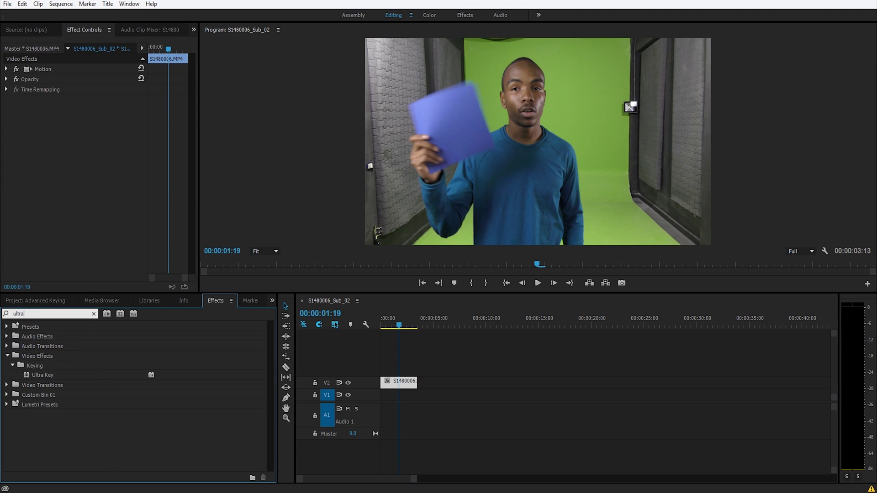
left_click_drag(46, 375, 64, 234)
- Sample the blue card as the Ultra Key's key color and compare the image with the effect off and on
left_click(89, 141)
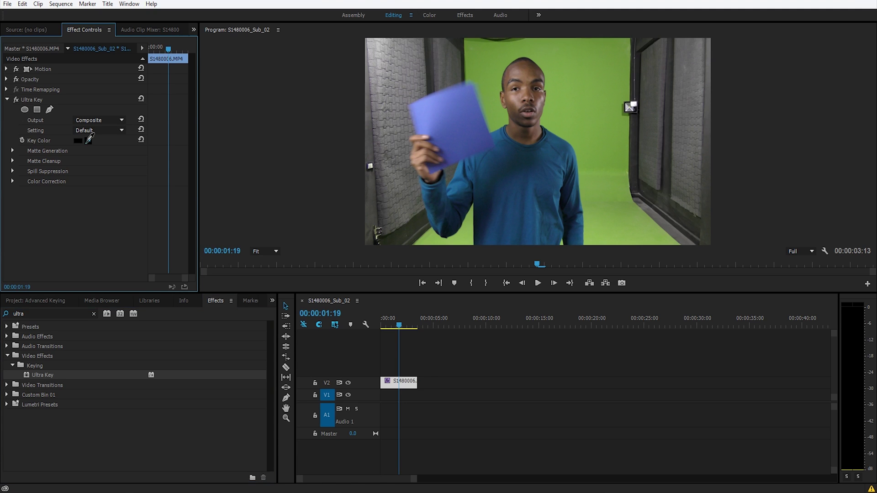
left_click(457, 106)
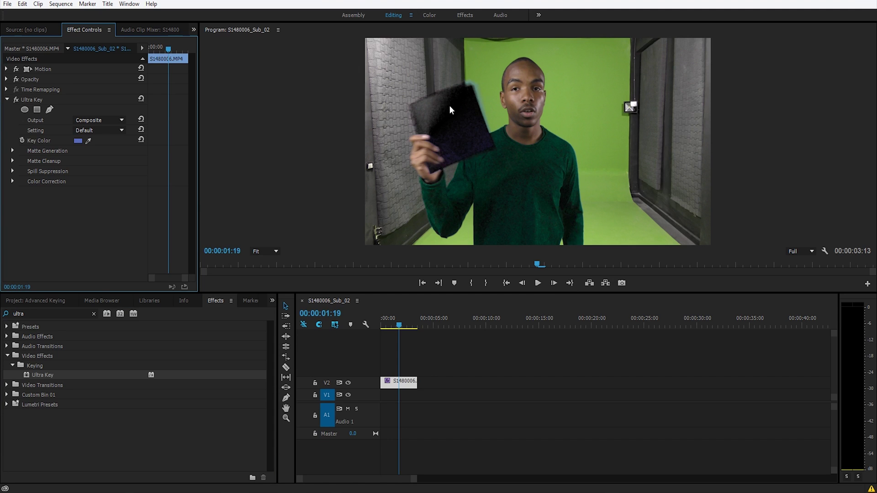
left_click(17, 102)
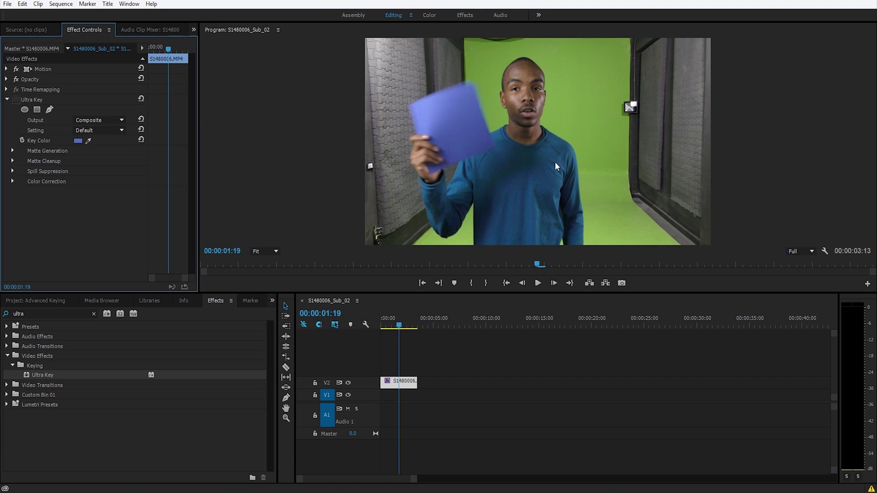
left_click(18, 99)
- Set the Ultra Key's Matte Generation Transparency to 0.0 and check the card and shirt at other frames
left_click(12, 151)
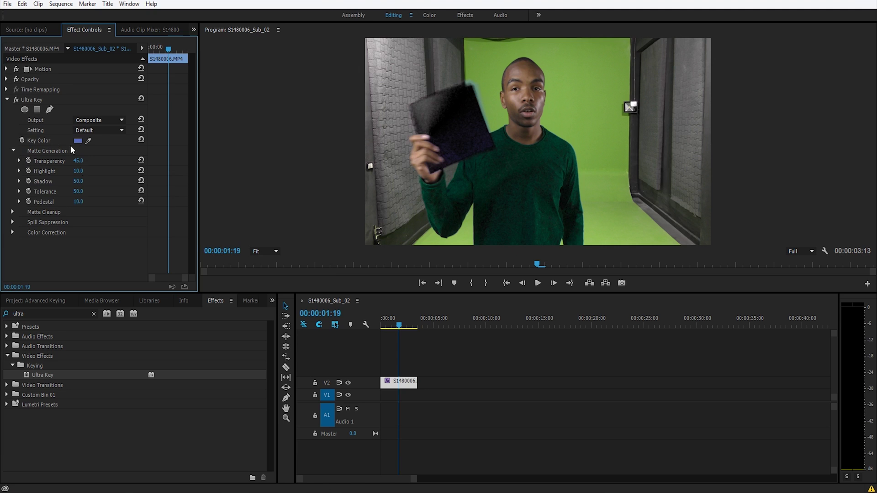
mouse_move(78, 161)
left_mouse_down()
mouse_move(59, 161)
mouse_move(83, 161)
left_mouse_up()
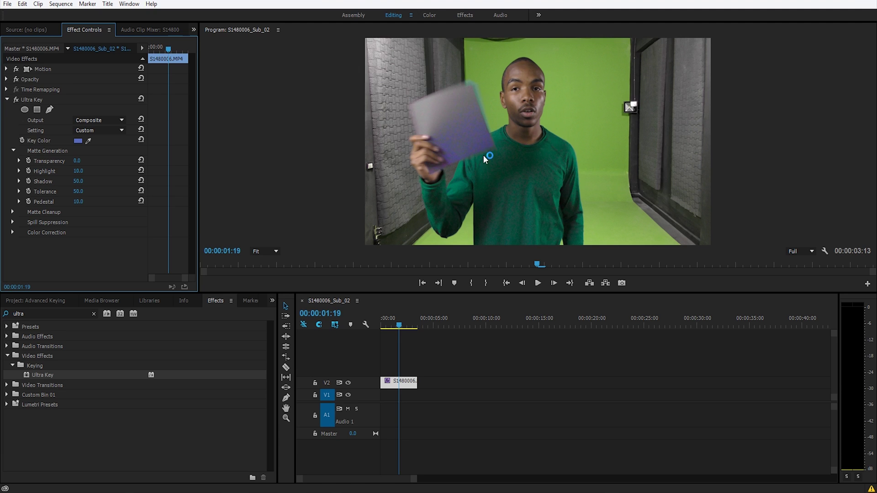
left_click(389, 325)
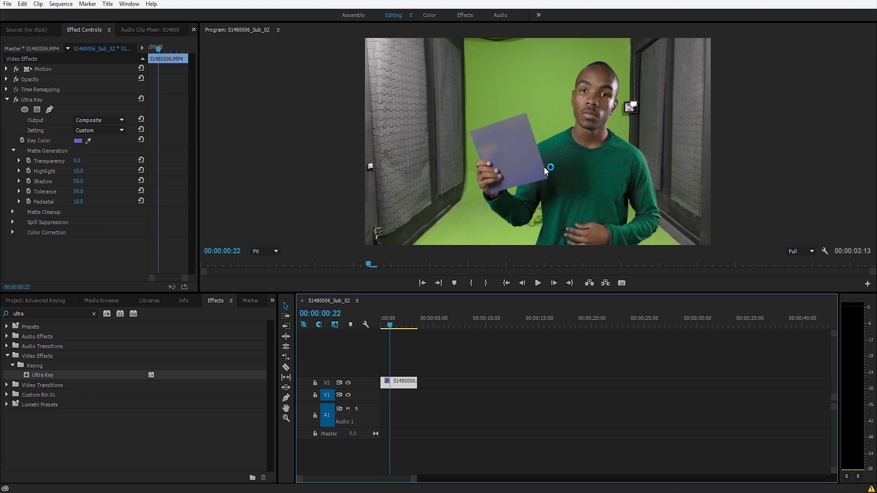
left_click(396, 325)
left_click_drag(397, 325, 395, 325)
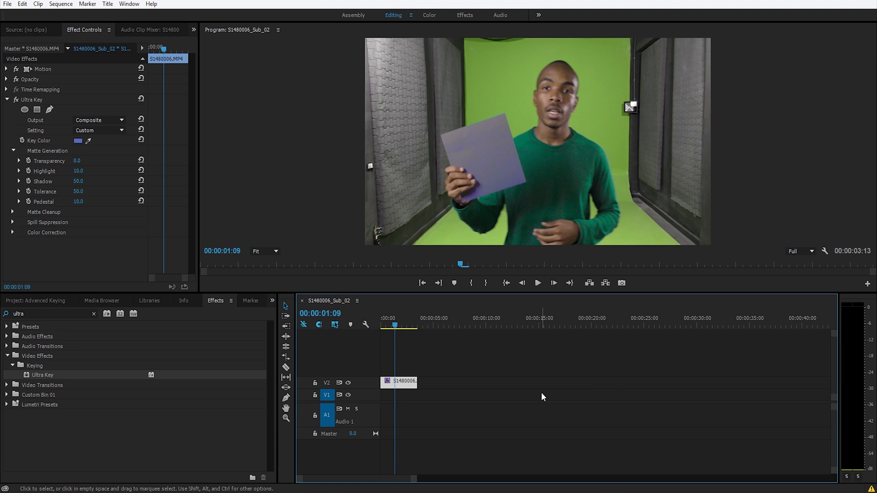
- Draw a closed four-point pen mask for Ultra Key around the card at 00:00:01:04, and return towards the sequence start
key("shift+Left")
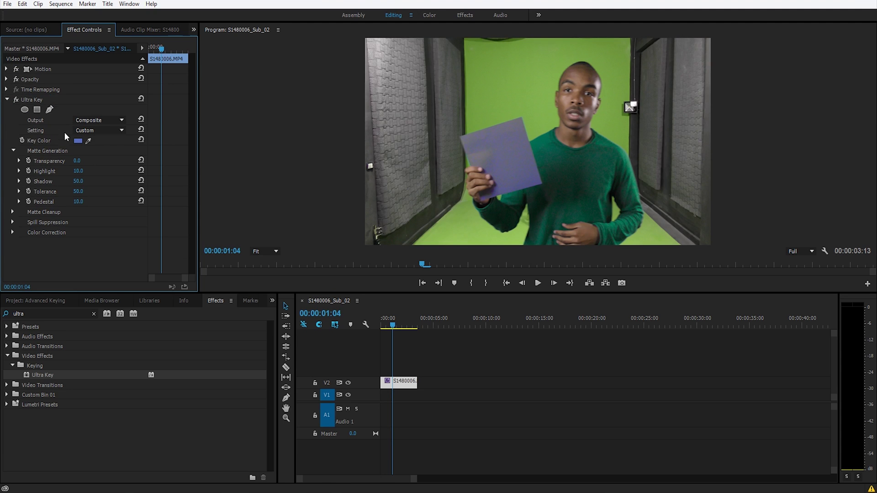
left_click(50, 110)
left_click(460, 136)
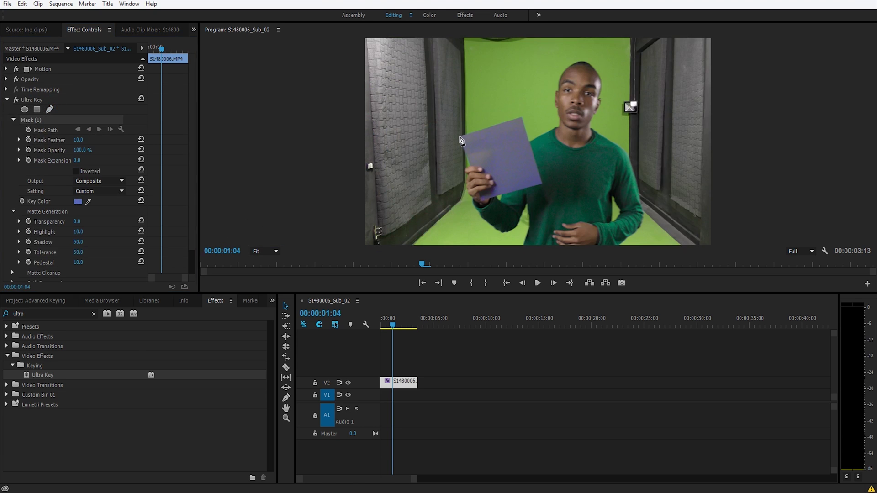
left_click(482, 201)
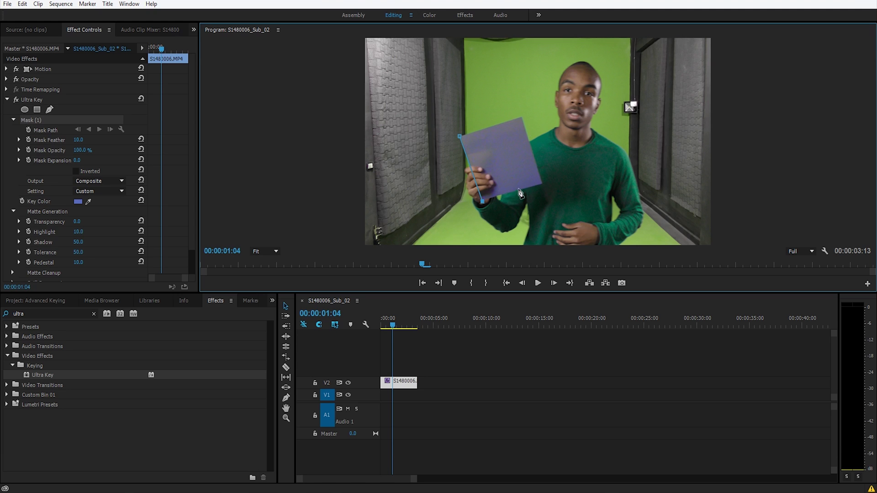
left_click(542, 184)
left_click(523, 117)
left_click(459, 136)
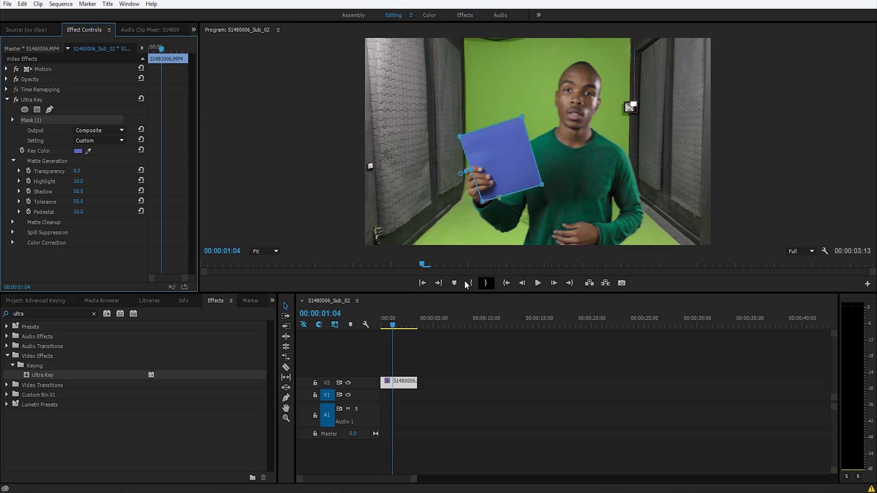
left_click_drag(393, 326, 379, 337)
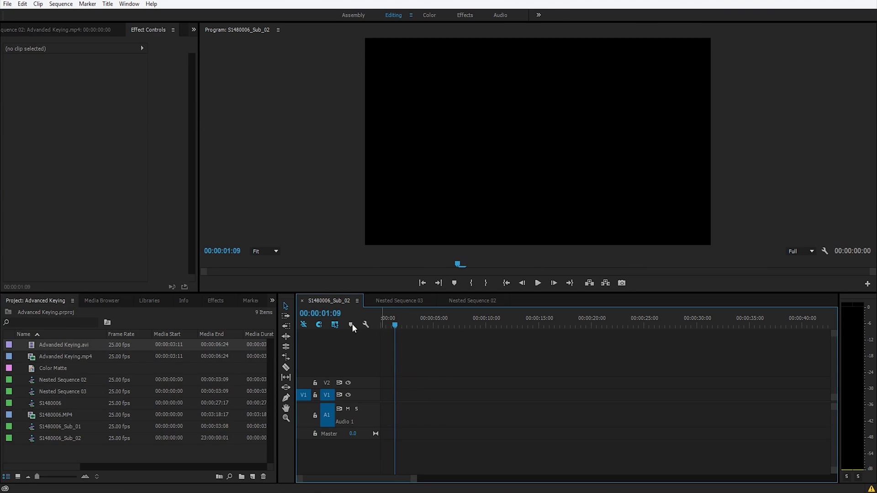
- Place Advanded Keying.mp4 at the start of V1 in S1480006_Sub_02 and mute the Audio 1 track
left_click_drag(71, 358, 363, 393)
left_click(347, 409)
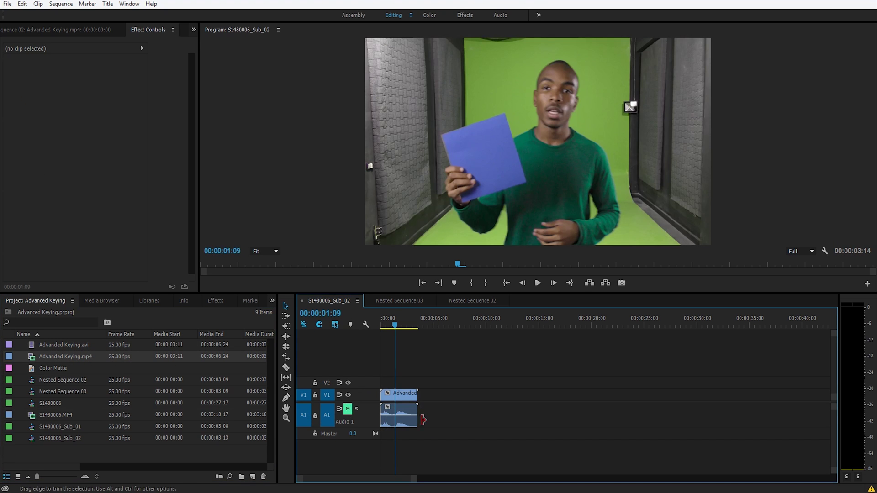
- Apply Ultra Key to the Advanded Keying clip and sample the blue card as its key color at 00:00:01:02
mouse_move(391, 328)
left_mouse_down()
mouse_move(384, 325)
mouse_move(410, 329)
mouse_move(387, 333)
mouse_move(397, 336)
left_mouse_up()
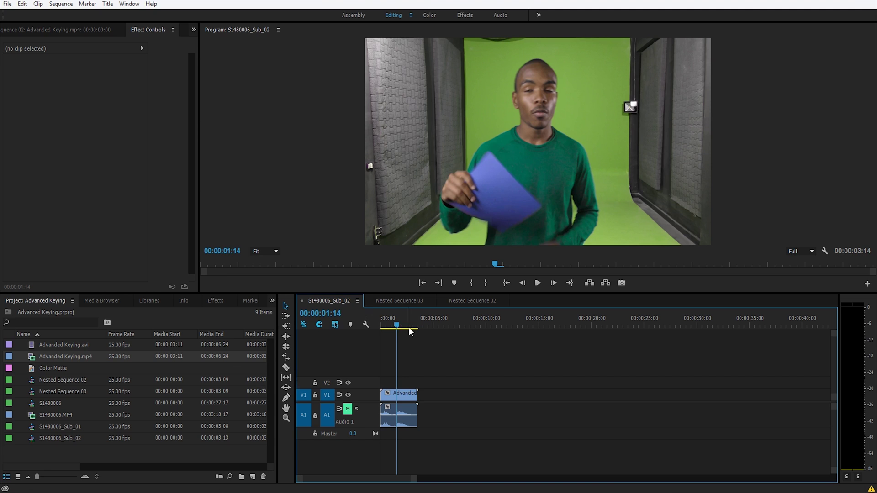
left_click_drag(399, 325, 394, 323)
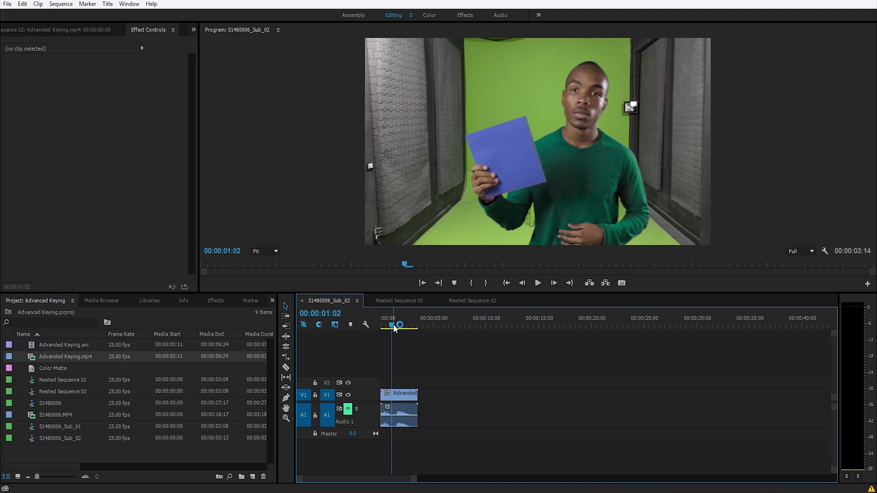
left_click(216, 300)
left_click_drag(51, 375, 399, 394)
left_click_drag(88, 141, 522, 156)
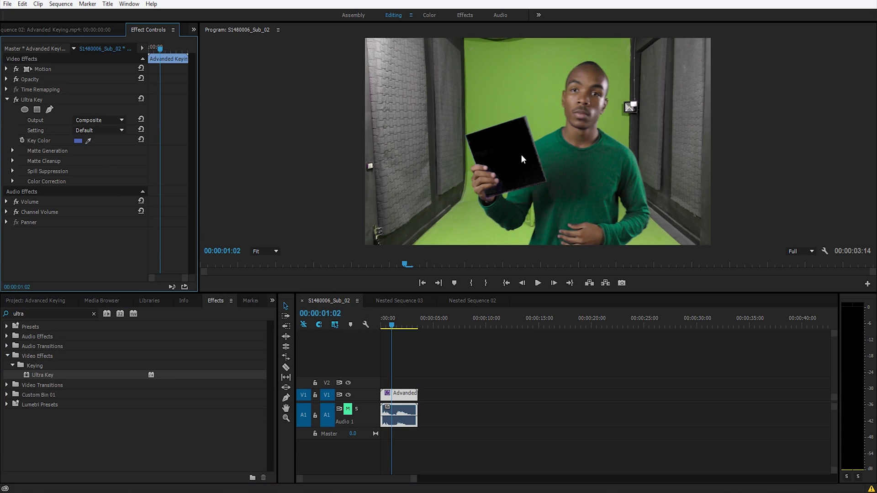
- At 00:00:01:13, set the Ultra Key's Matte Generation values to Transparency 29, Shadow 0, Tolerance 100 and Pedestal 100
mouse_move(389, 325)
left_mouse_down()
mouse_move(371, 321)
mouse_move(387, 326)
left_mouse_up()
key("space")
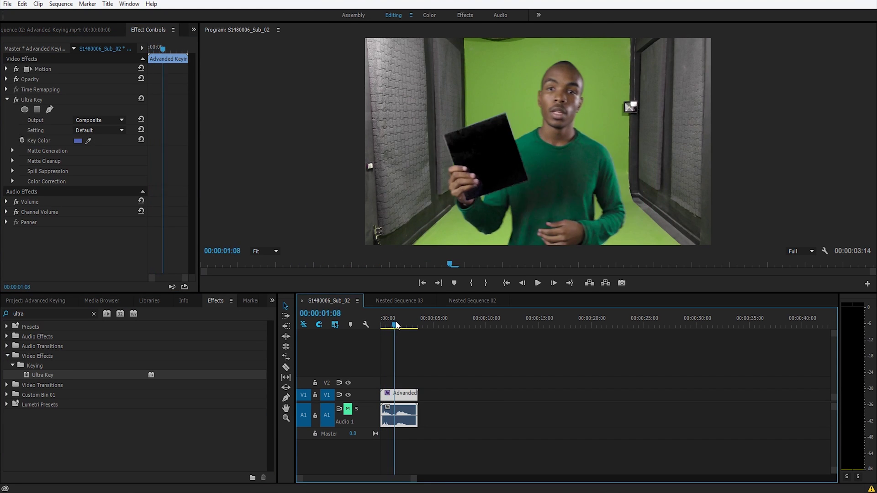
left_click_drag(404, 320, 398, 319)
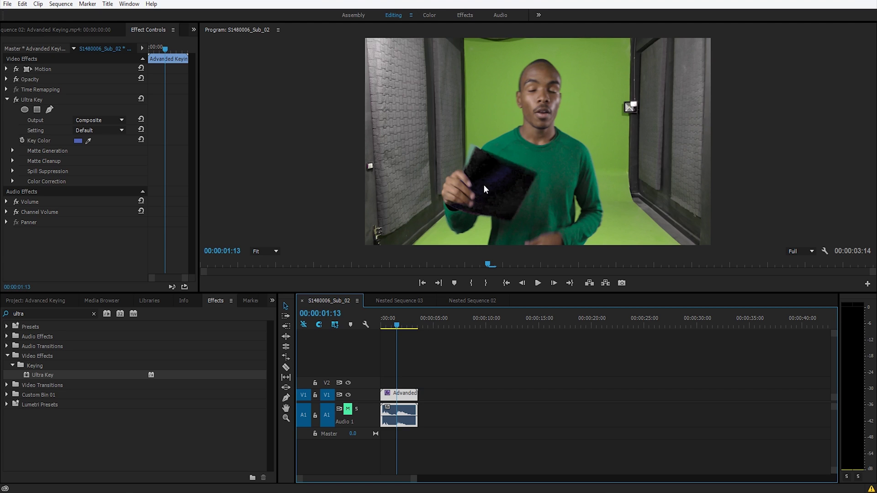
left_click(13, 150)
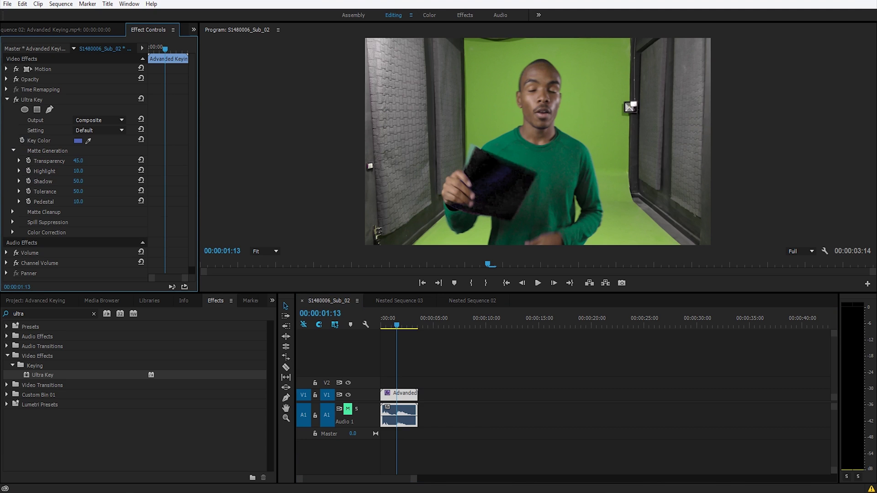
mouse_move(78, 161)
left_mouse_down()
mouse_move(65, 160)
mouse_move(81, 159)
left_mouse_up()
left_click_drag(76, 203, 69, 181)
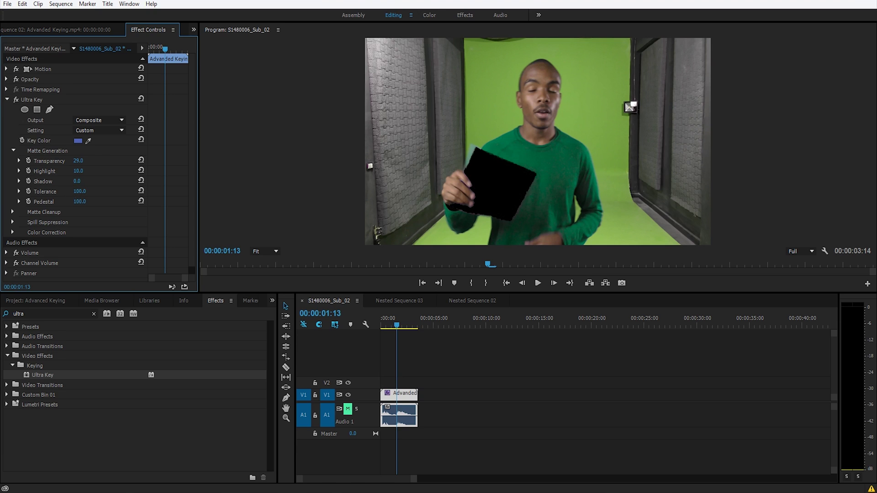
- Set the Ultra Key's Matte Cleanup Soften value to 100
left_click(12, 212)
left_click_drag(77, 232, 92, 232)
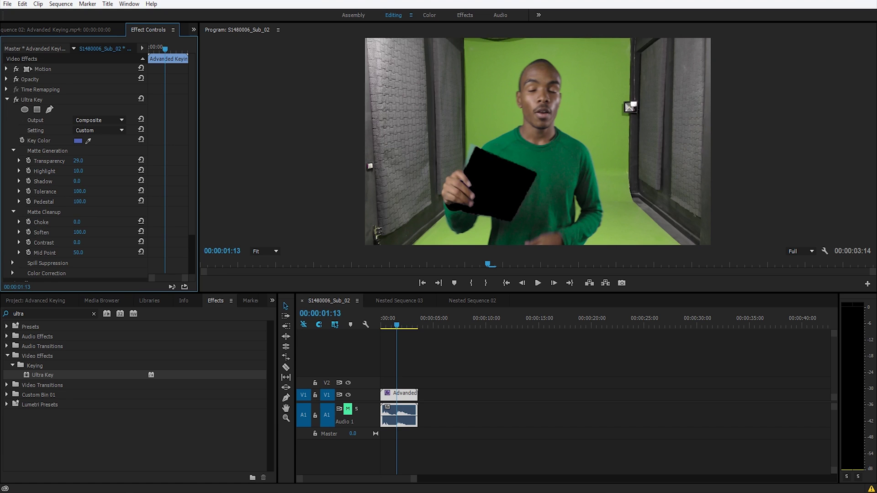
- Set the program preview's playback resolution to 1/2 and check the keyed card at frames up to 00:00:03:00
left_click(407, 325)
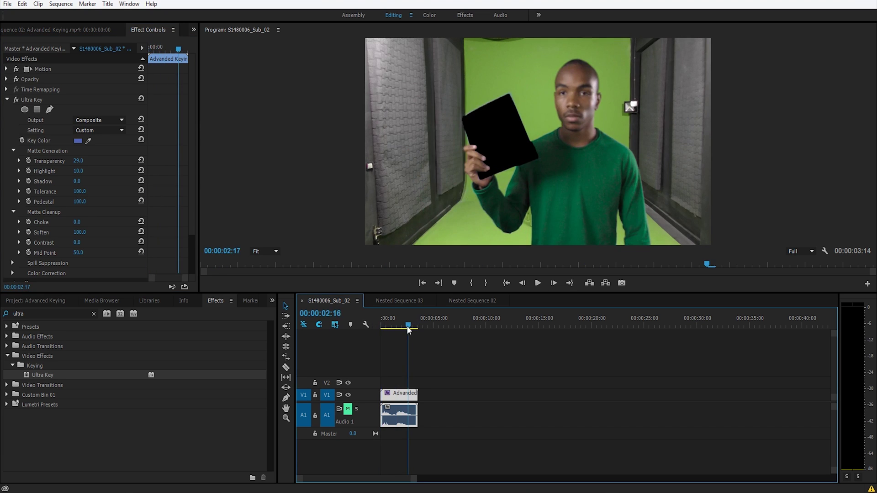
left_click(794, 249)
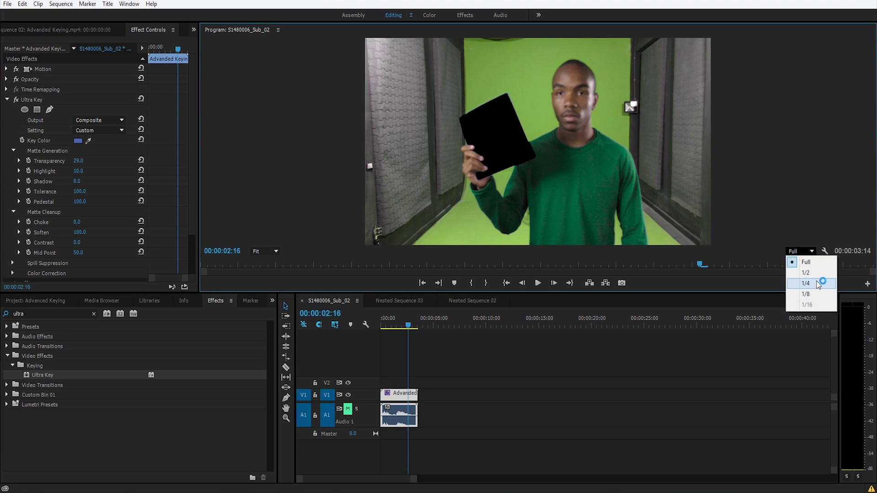
left_click(812, 273)
mouse_move(407, 327)
left_mouse_down()
mouse_move(415, 323)
mouse_move(385, 325)
mouse_move(409, 326)
left_mouse_up()
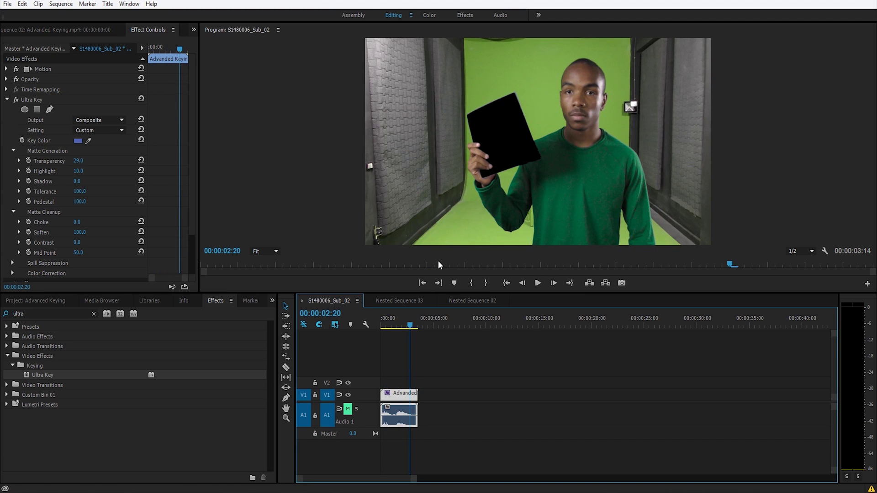
left_click(412, 326)
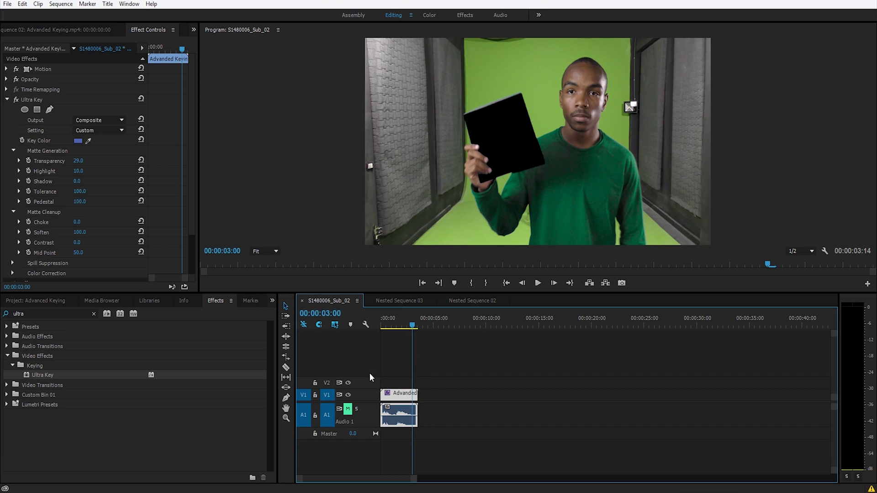
- Move the playhead back to 00:00:00:13 and collapse the Ultra Key settings
left_click_drag(412, 324, 385, 325)
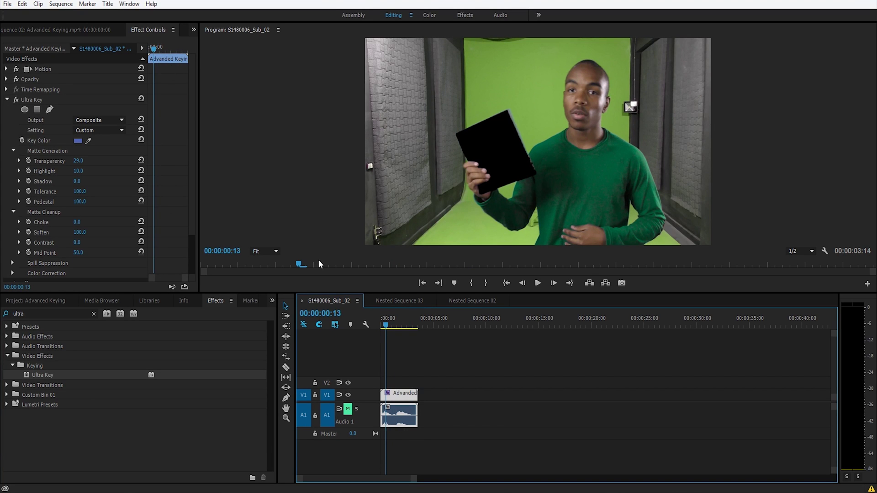
left_click(8, 101)
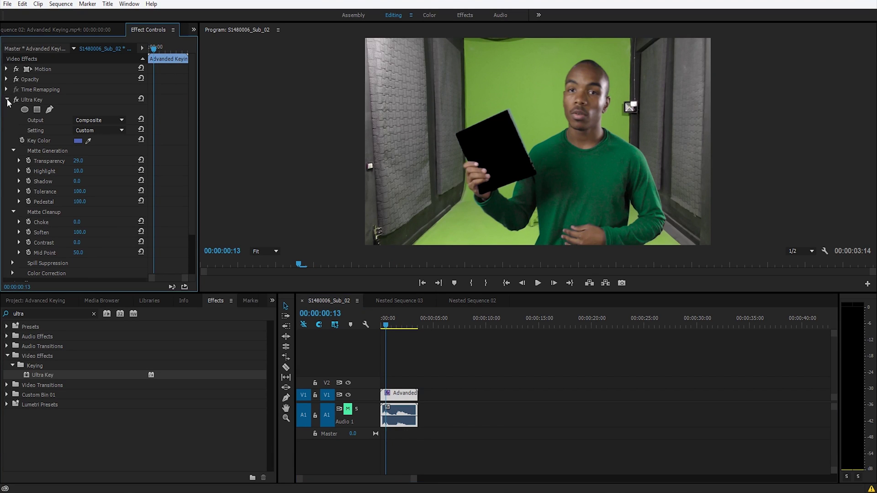
left_click(8, 100)
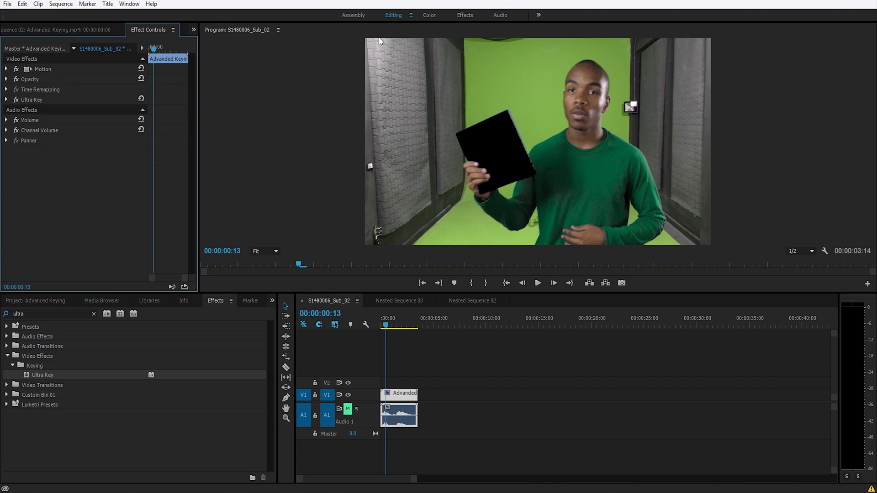
- Move the keyed clip up to V2 and create a dark red 3840 × 2160, 25 fps color matte named Red
key("shift+3")
key("alt+Up")
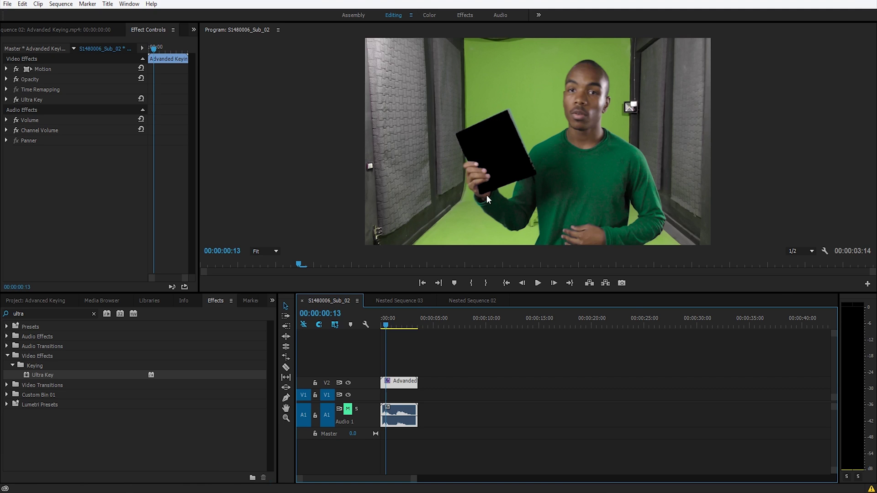
left_click(26, 300)
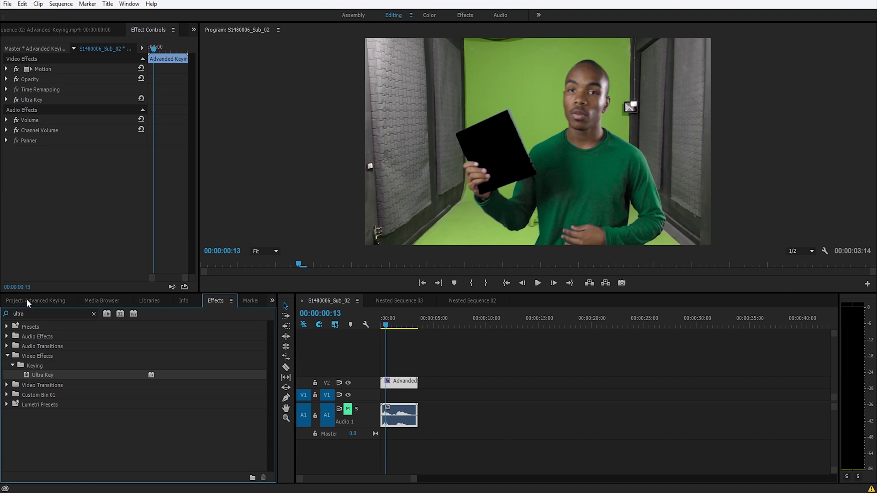
left_click(252, 477)
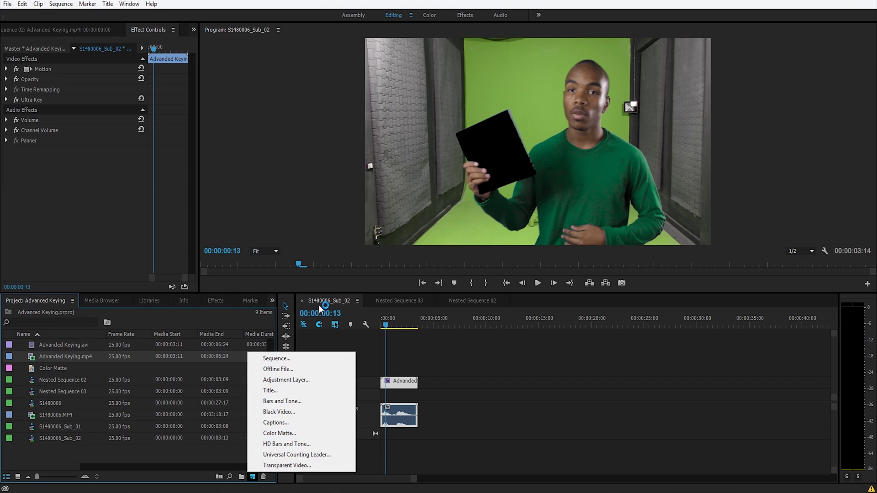
left_click(287, 433)
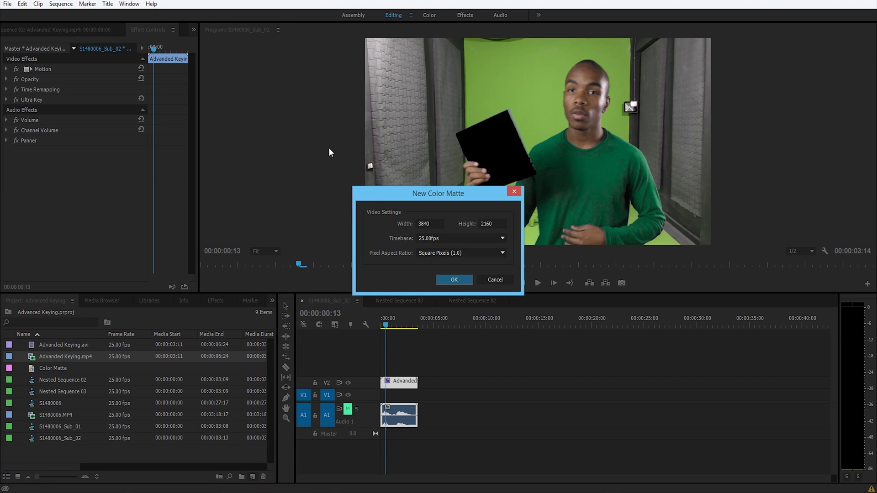
left_click(454, 280)
mouse_move(392, 249)
left_mouse_down()
mouse_move(437, 228)
mouse_move(429, 237)
left_mouse_up()
left_click(540, 193)
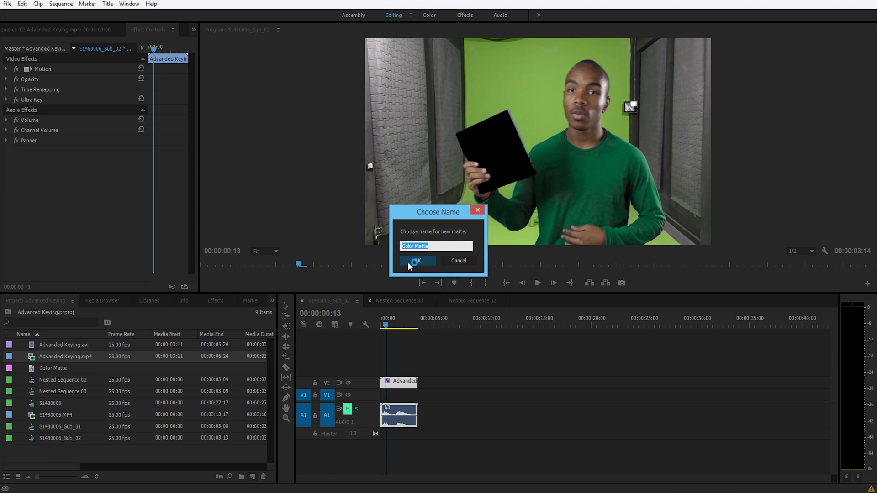
type("Red")
key("Return")
- Place the Red matte on V1 beneath the keyed clip and check the card at 00:00:01:12
left_click_drag(43, 405, 417, 396)
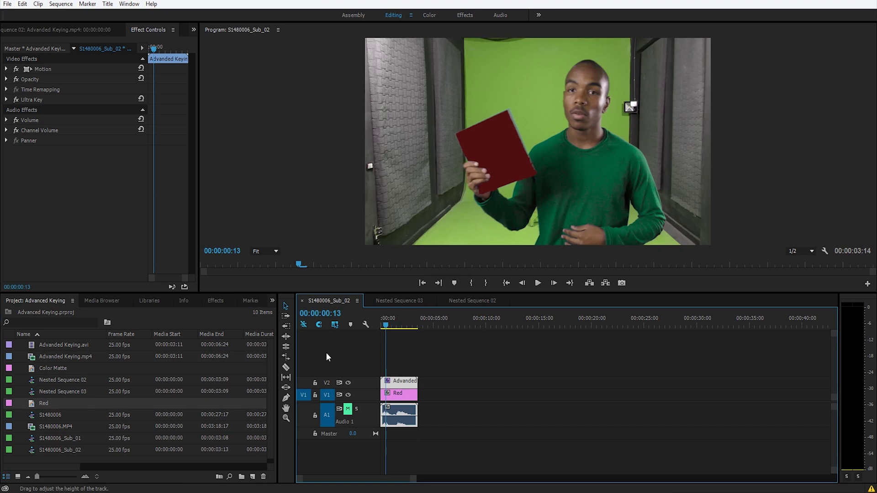
mouse_move(387, 325)
left_mouse_down()
mouse_move(405, 325)
mouse_move(378, 324)
mouse_move(397, 325)
left_mouse_up()
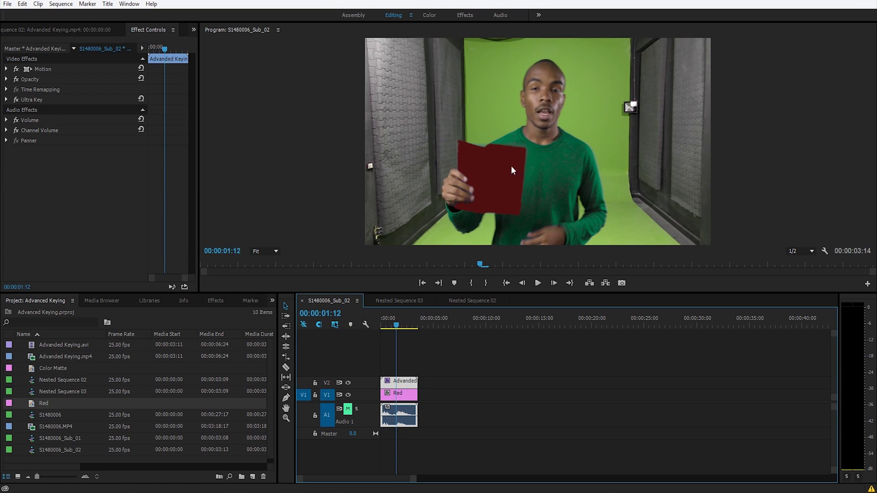
left_click(434, 384)
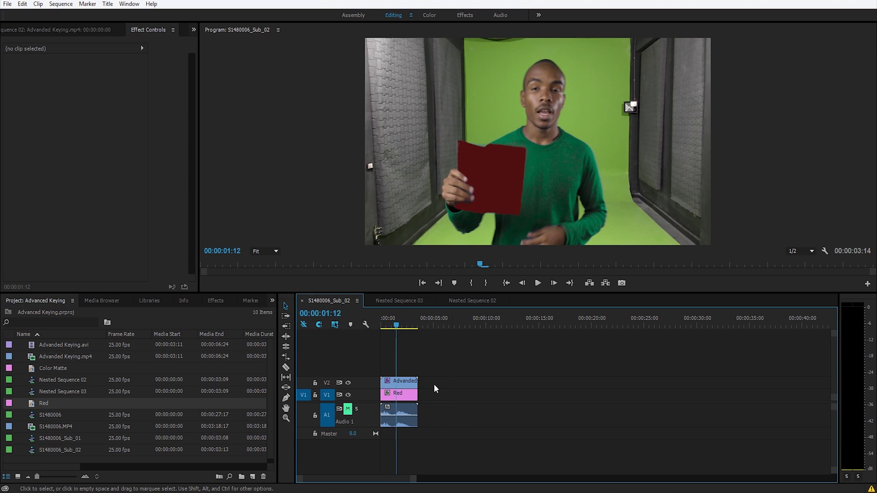
- Try a second Ultra Key directly on the V2 clip, sampling the green shirt as its key color
left_click(408, 386)
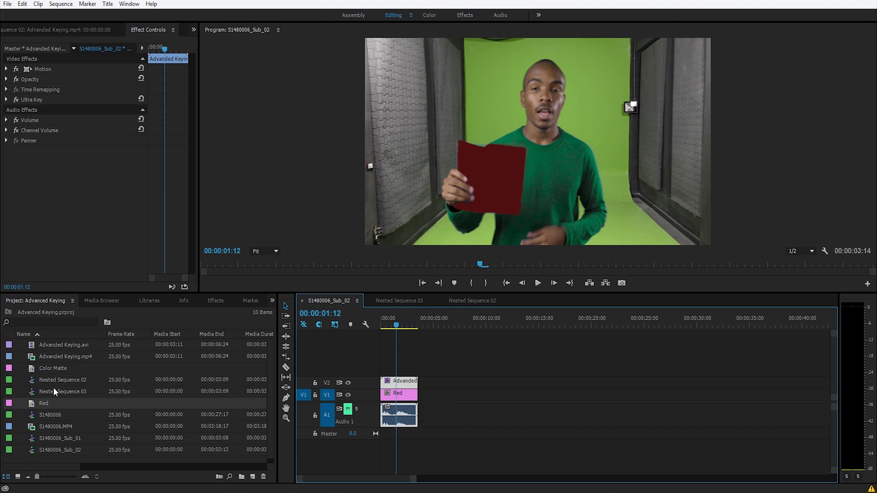
left_click(216, 301)
left_click_drag(26, 375, 68, 105)
left_click(91, 151)
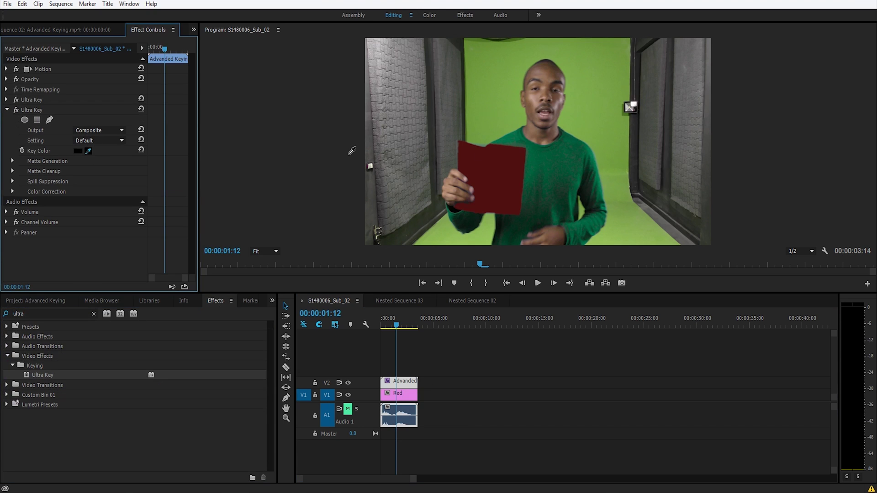
left_click(569, 158)
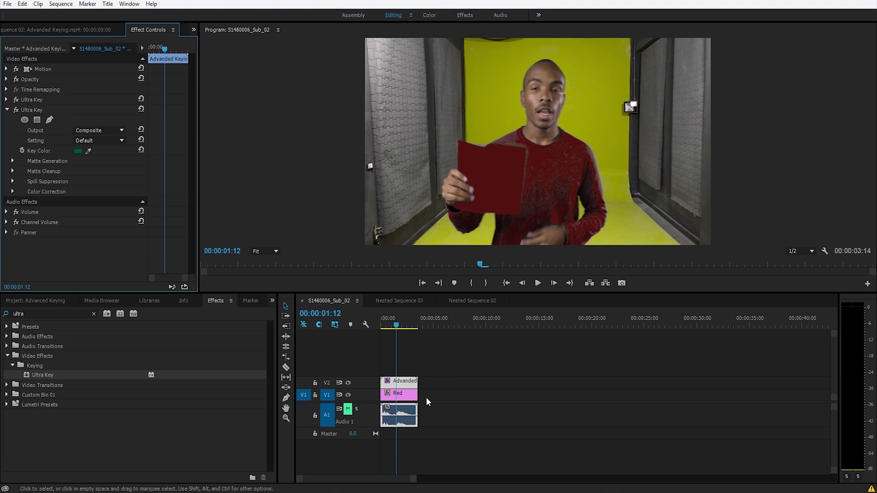
- Toggle V1's visibility to inspect the shirt key over the red matte, and undo the second Ultra Key
left_click(401, 396)
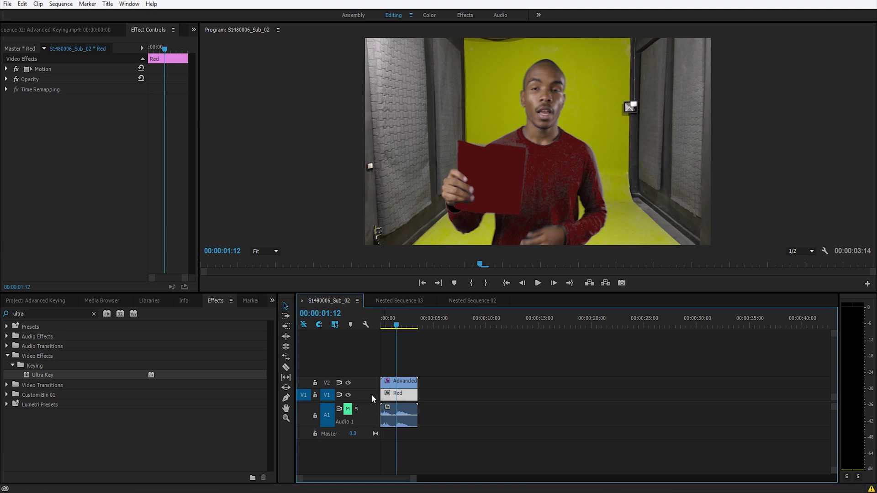
left_click(348, 395)
left_click(348, 395)
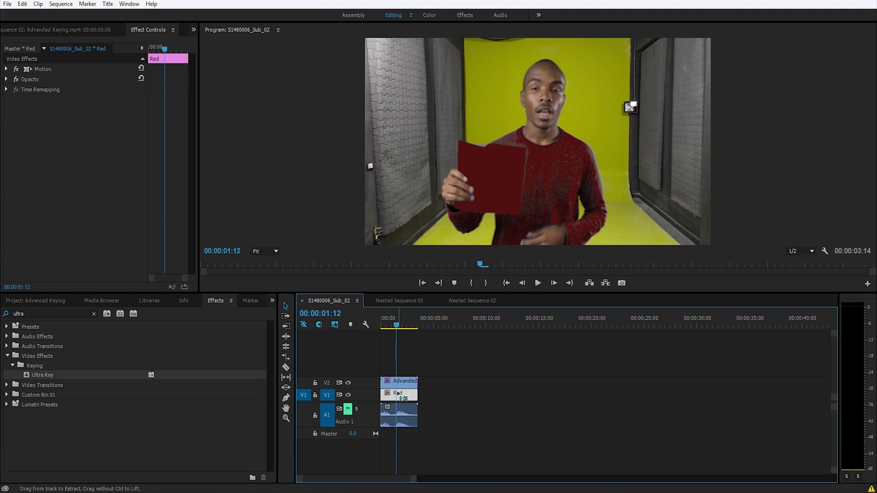
left_click(348, 395)
left_click(458, 390)
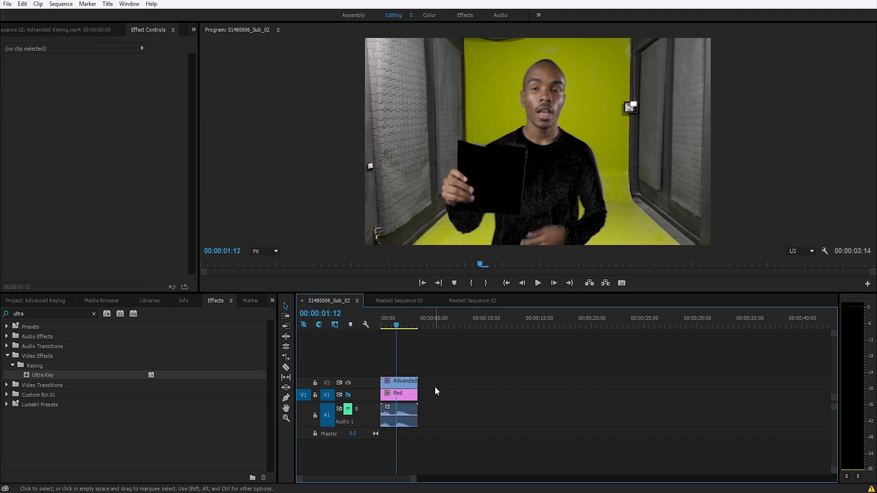
key("ctrl+z")
- Nest the keyed clip, its audio and the Red matte into one sequence with the suggested name
left_click_drag(447, 375, 406, 418)
right_click(396, 411)
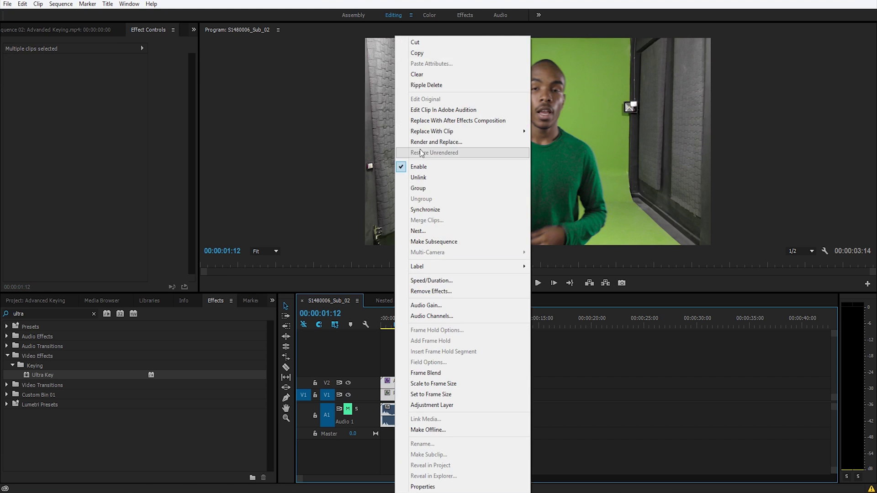
left_click(429, 232)
left_click(427, 255)
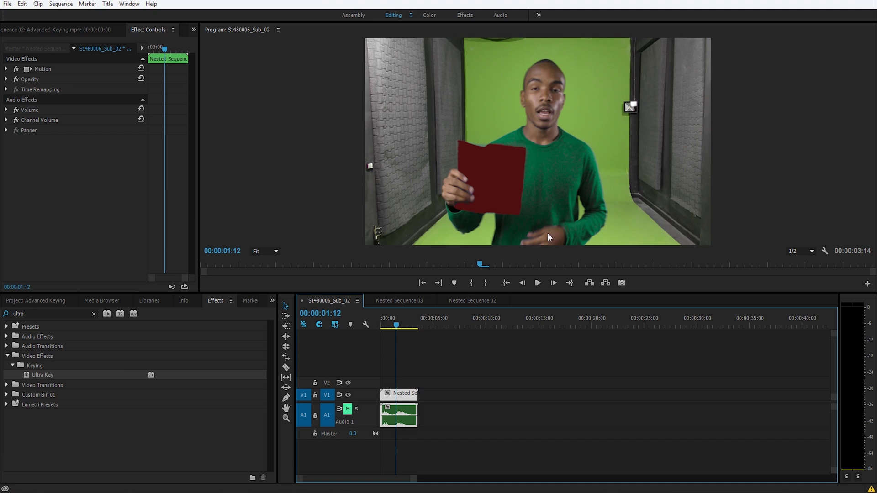
- Apply an Ultra Key to the nested clip and sample the green shirt as its key color
left_click_drag(45, 375, 18, 128)
left_click(88, 141)
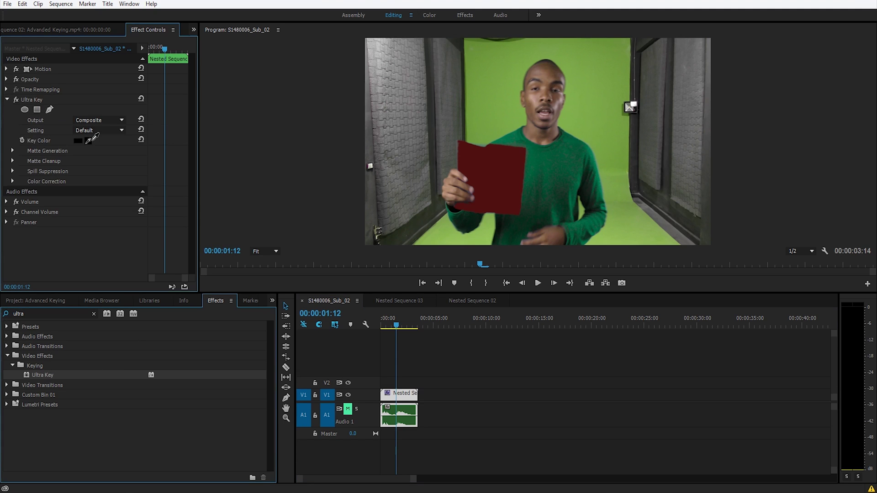
left_click(574, 147)
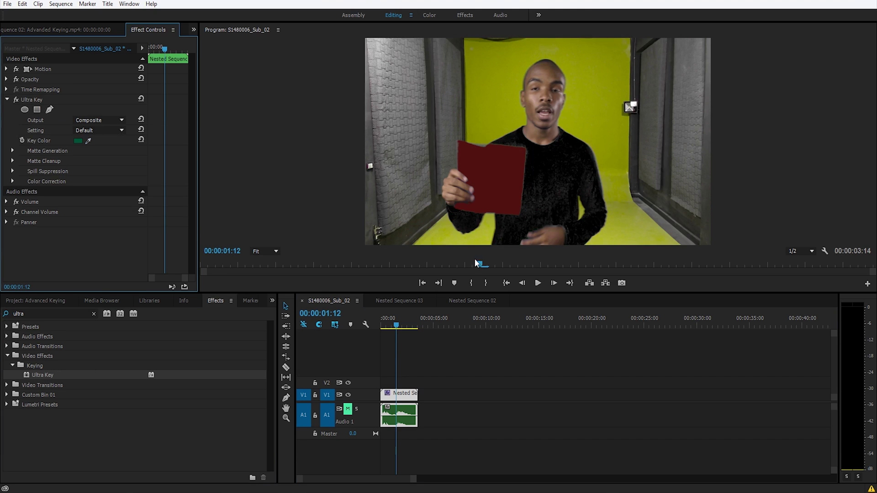
- Set the Ultra Key's Transparency, Highlight, Shadow and Tolerance to 0, Pedestal to 100 and Matte Cleanup Contrast to 100
left_click(14, 151)
left_click_drag(77, 161, 50, 161)
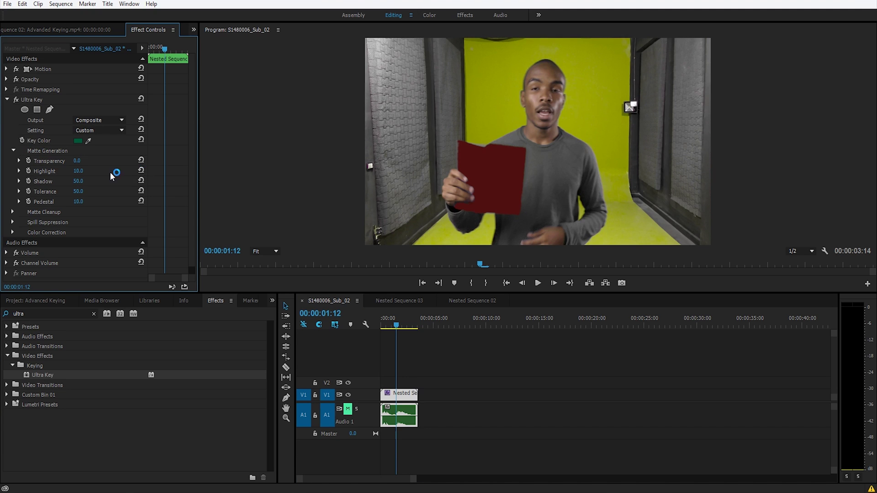
left_click_drag(74, 191, 52, 191)
left_click_drag(78, 201, 91, 201)
left_click(7, 99)
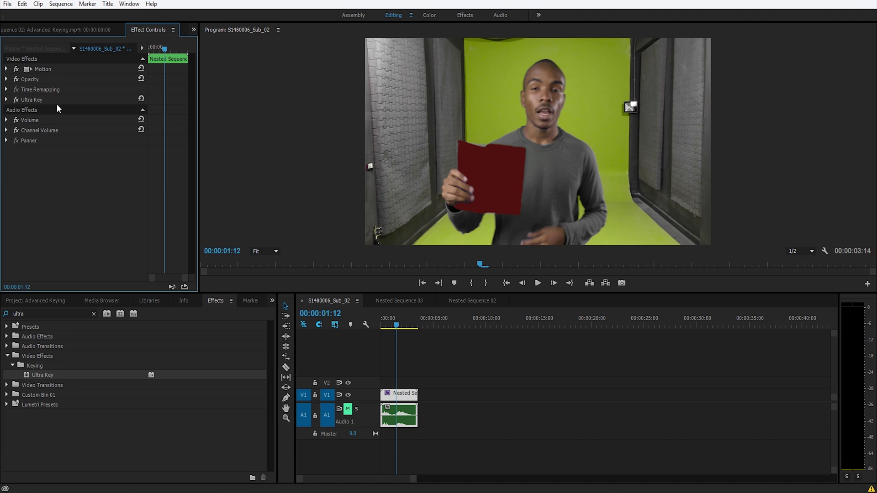
- Switch the nested clip's Ultra Key off and on several times to compare the shirt color
left_click(16, 98)
left_click(16, 98)
left_click(15, 99)
left_click(15, 99)
left_click(15, 99)
left_click(15, 98)
- Resample the Ultra Key's key color from the bright green screen behind the actor
left_click(6, 100)
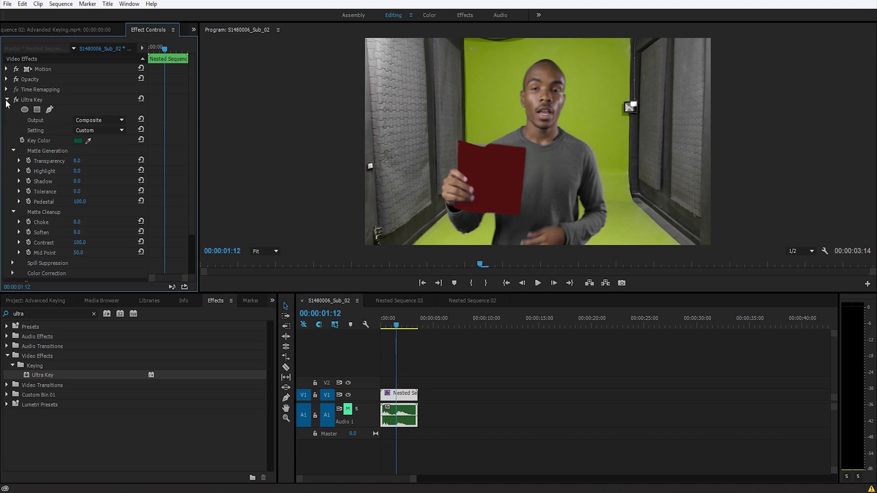
left_click(88, 141)
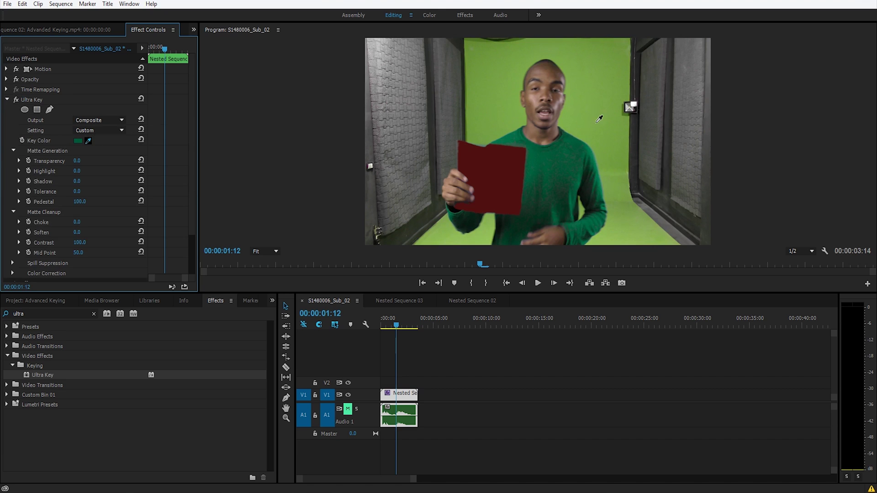
left_click(596, 106)
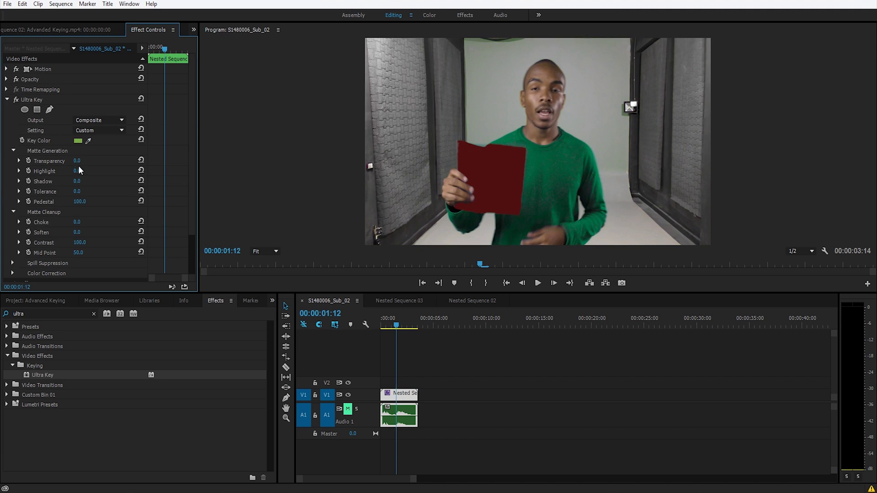
- Reset all five Matte Generation values to their defaults, and set Tolerance to 0 and Shadow to 68
left_click(140, 159)
left_click(141, 171)
left_click(140, 181)
left_click(141, 191)
left_click(141, 201)
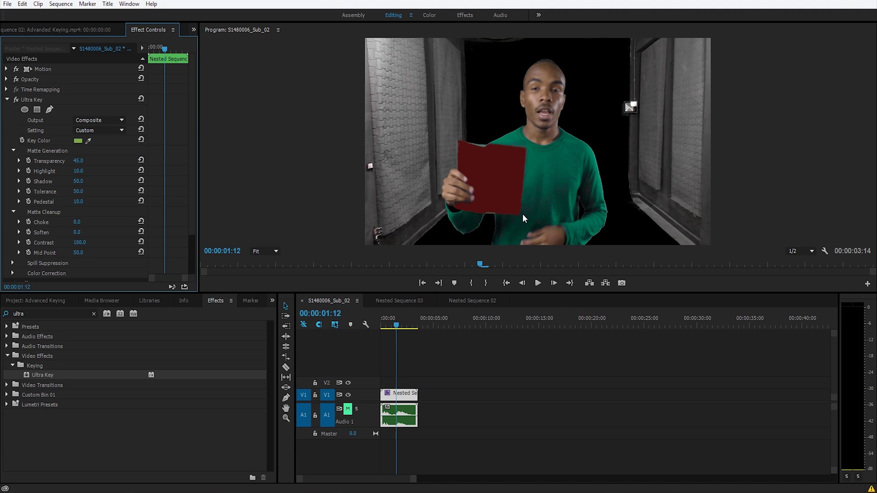
left_click_drag(74, 194, 52, 195)
mouse_move(78, 182)
left_mouse_down()
mouse_move(98, 182)
mouse_move(89, 182)
left_mouse_up()
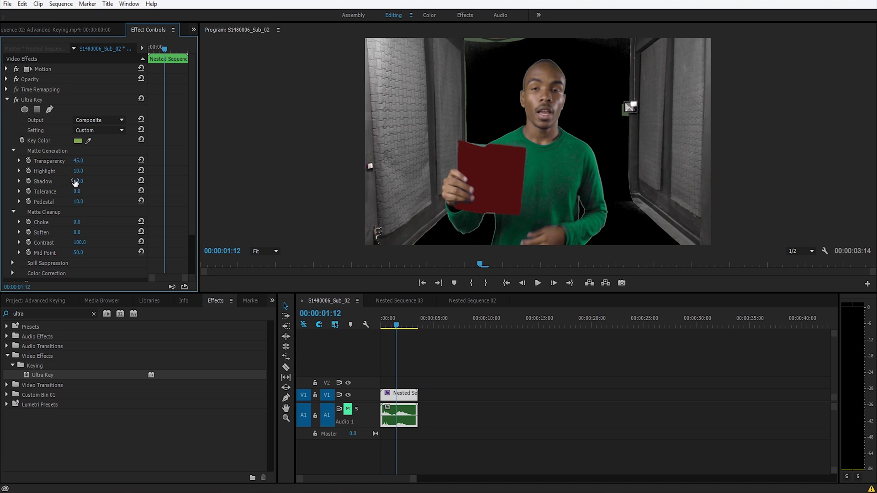
- Inspect the matte in the Alpha Channel output, return the output to Composite and collapse the Ultra Key settings
left_click(104, 120)
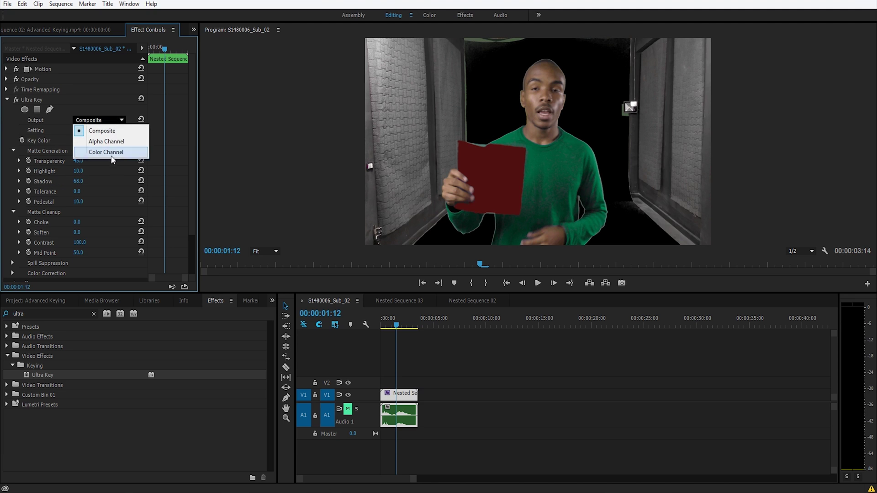
left_click(110, 142)
left_click(98, 120)
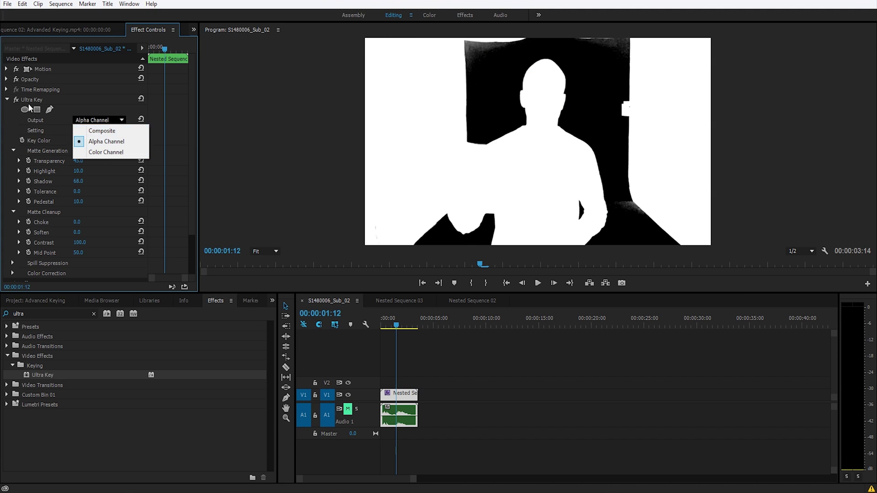
left_click(122, 130)
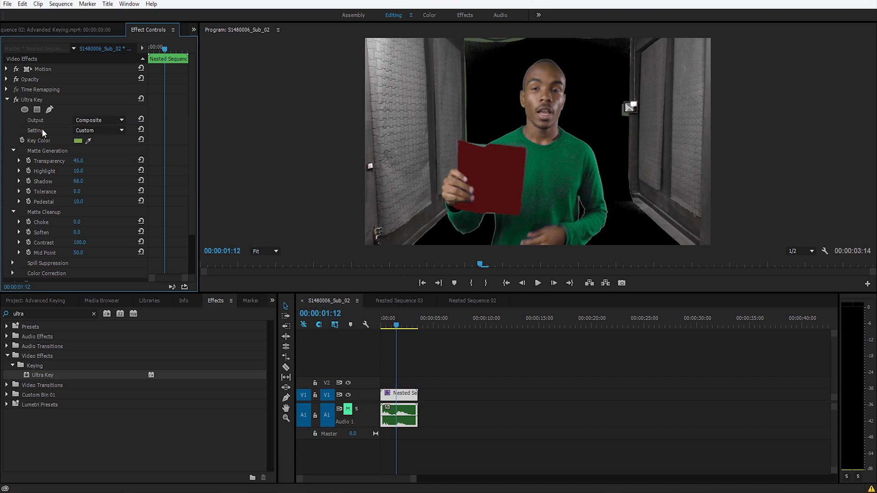
left_click(5, 100)
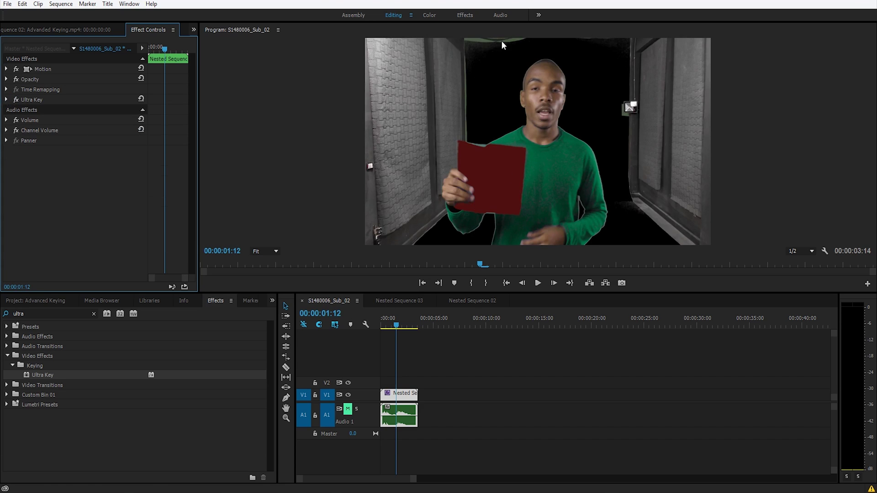
- Move the nested clip up to V2 and import Film Teaser.mp4 from the Short Film folder
left_click_drag(390, 394, 392, 382)
left_click(27, 300)
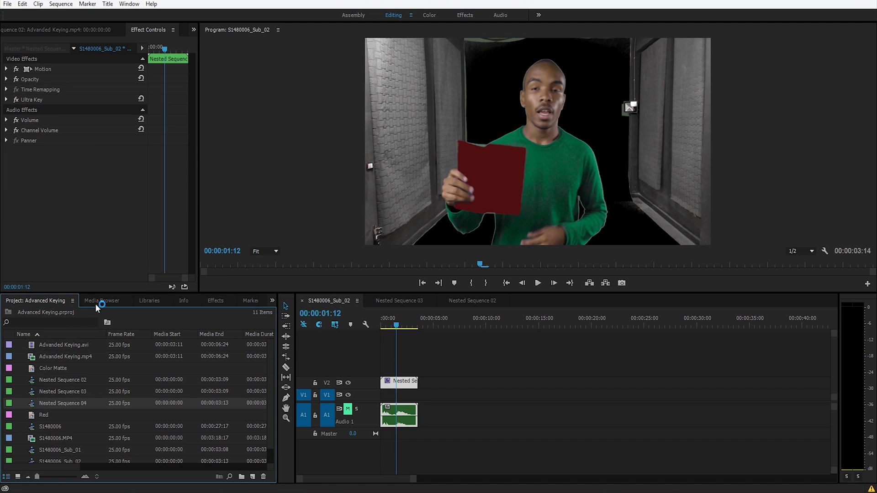
right_click(131, 316)
left_click(146, 385)
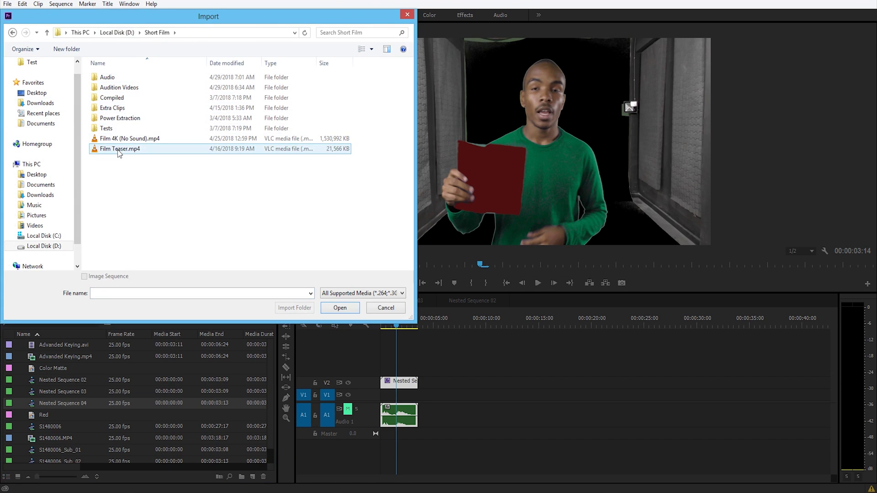
double_click(118, 149)
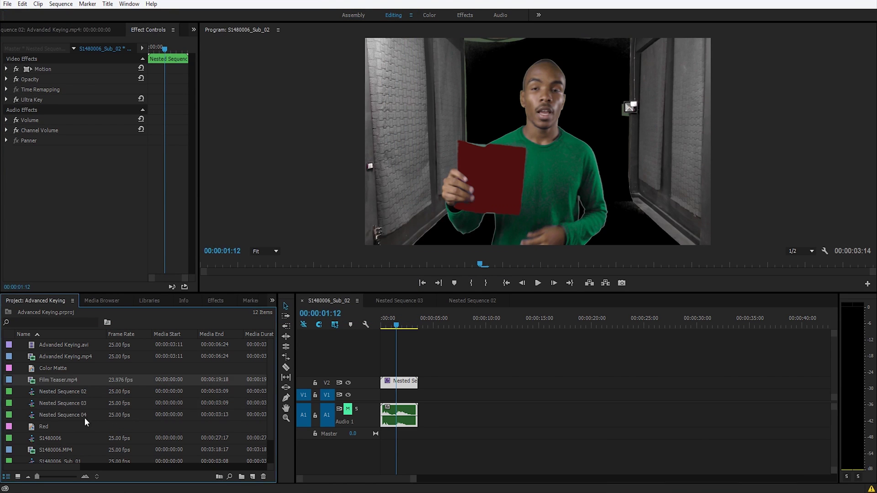
- Place Film Teaser.mp4 on V1 without its audio, starting at the sequence's beginning beneath the nested clip
left_click_drag(322, 396, 501, 399)
right_click(501, 398)
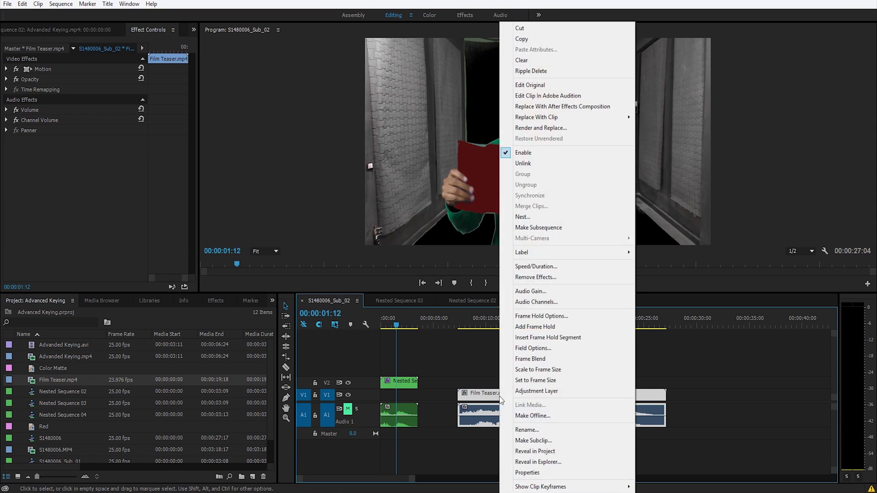
left_click(544, 165)
left_click(512, 416)
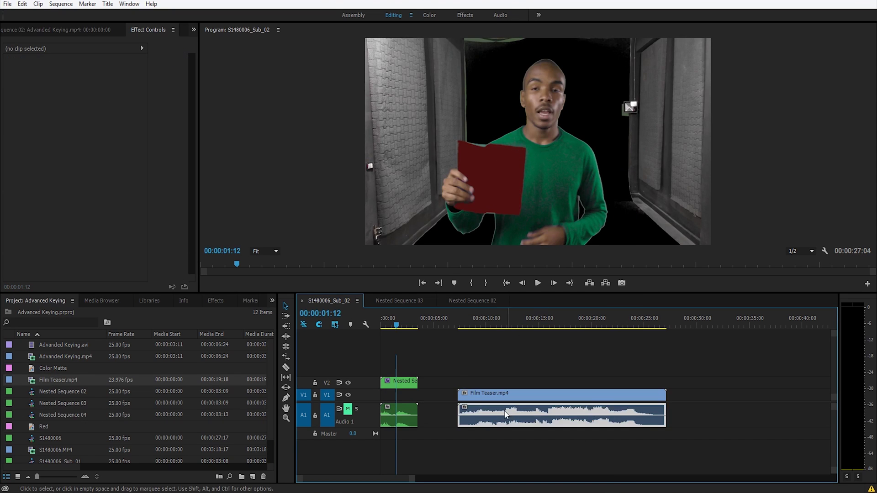
key("Delete")
left_click_drag(498, 395, 407, 396)
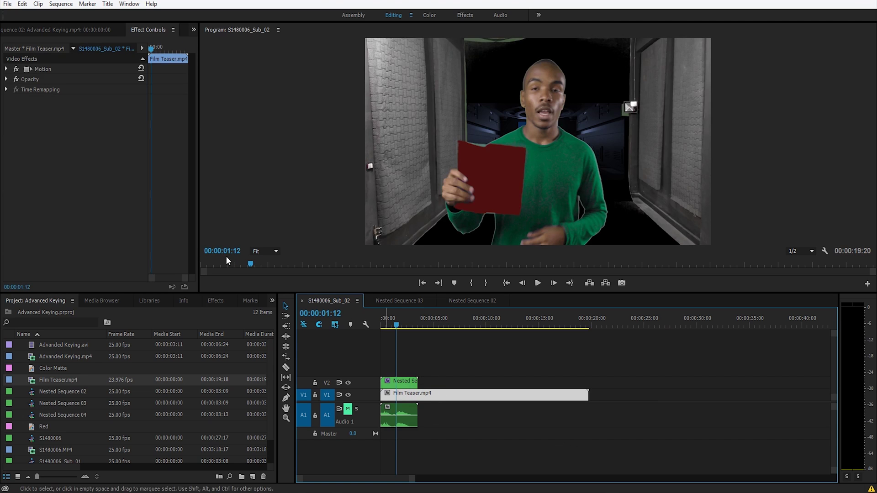
- Set the Film Teaser.mp4 clip's scale to 275 and its horizontal position to 1987
left_click(7, 69)
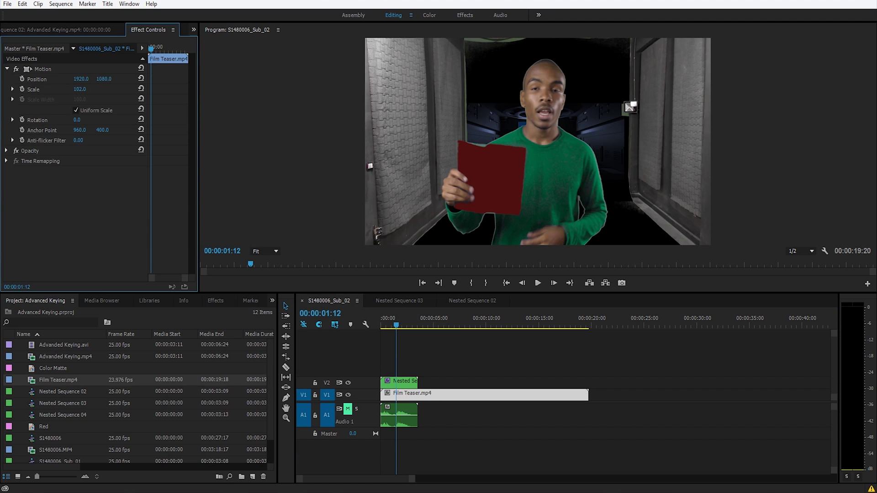
left_click_drag(79, 89, 37, 90)
left_click(83, 79)
type("1977")
key("Return")
key("shift+Up")
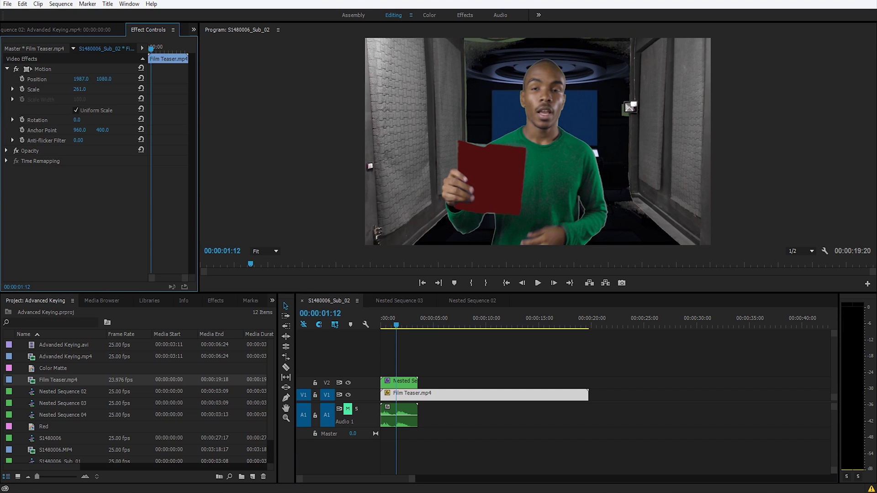
mouse_move(395, 324)
left_mouse_down()
mouse_move(374, 327)
mouse_move(416, 320)
mouse_move(407, 321)
left_mouse_up()
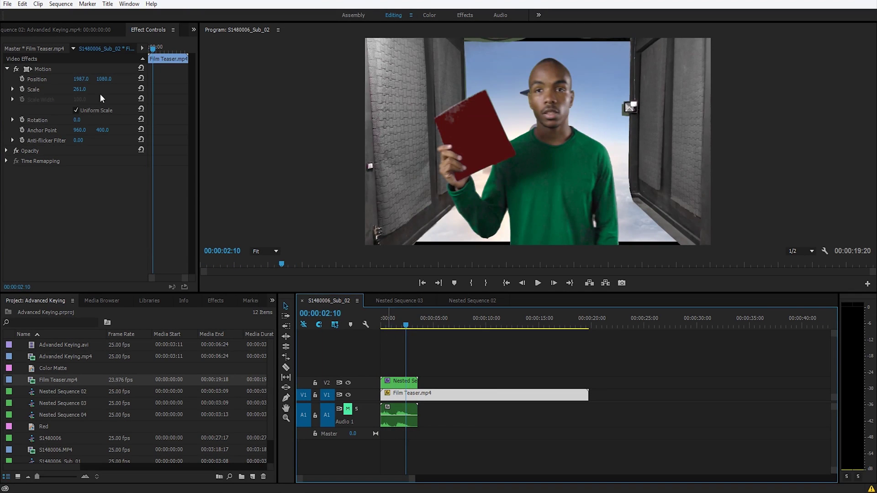
left_click_drag(79, 89, 86, 89)
- Play back the composite to check how the enlarged Film Teaser background sits behind the presenter
left_click_drag(404, 324, 357, 327)
key("space")
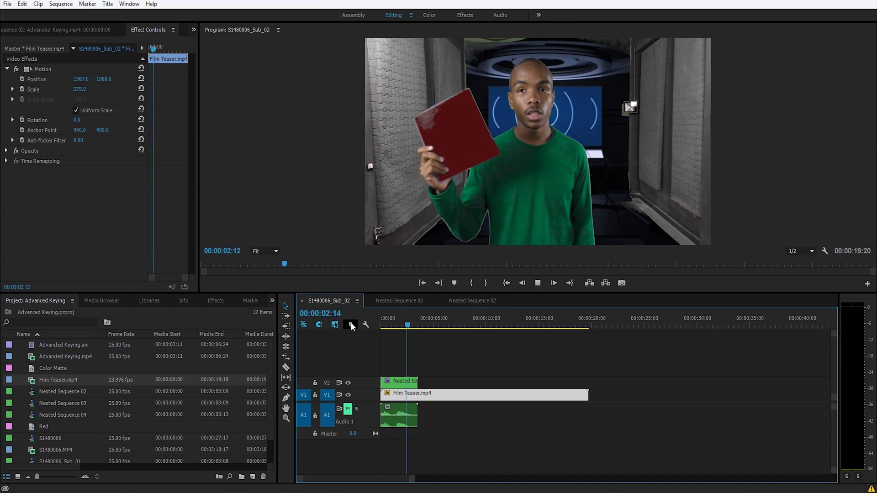
key("space")
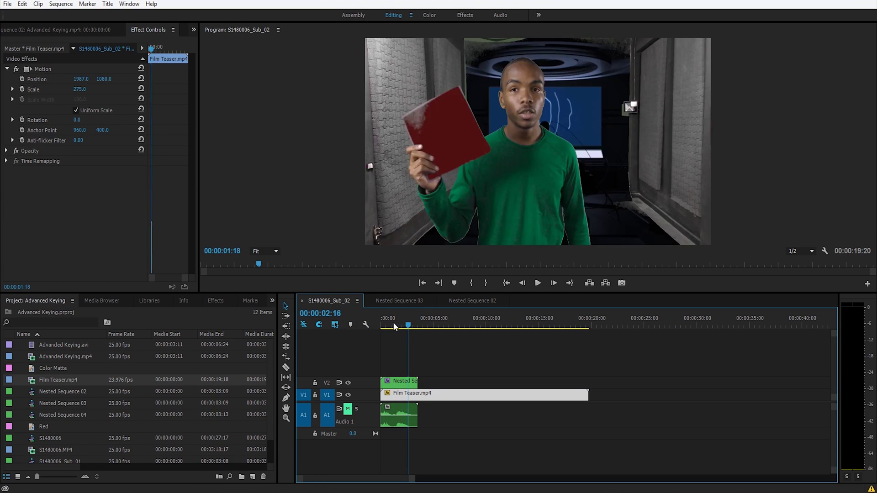
left_click(394, 325)
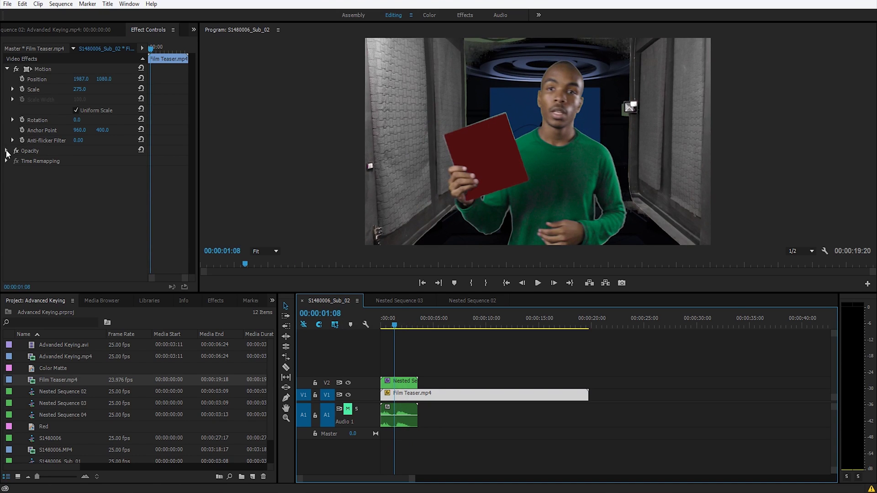
- Draw an inverted opacity mask on the nested clip around the leftover green strip between the walls above the presenter's head
left_click(402, 381)
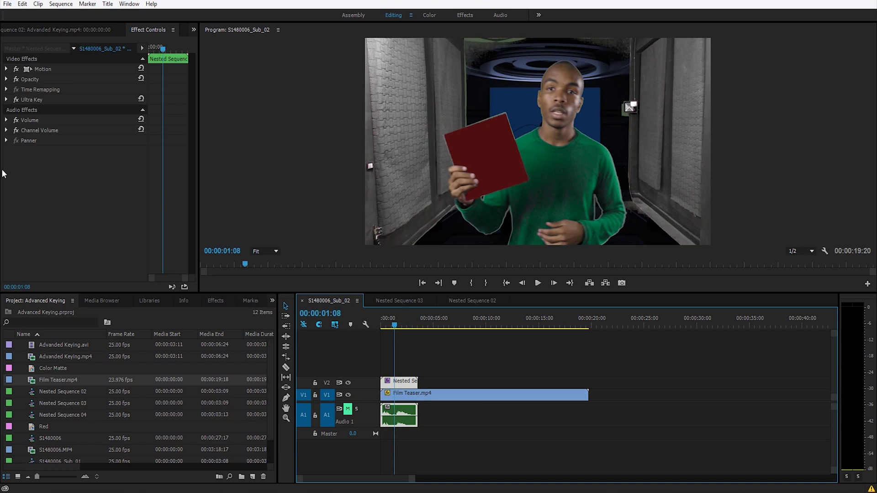
left_click(7, 99)
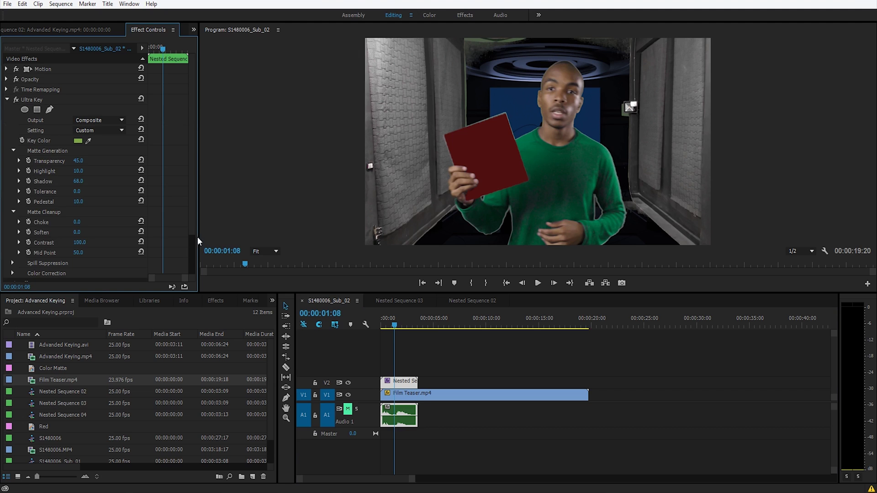
left_click(6, 100)
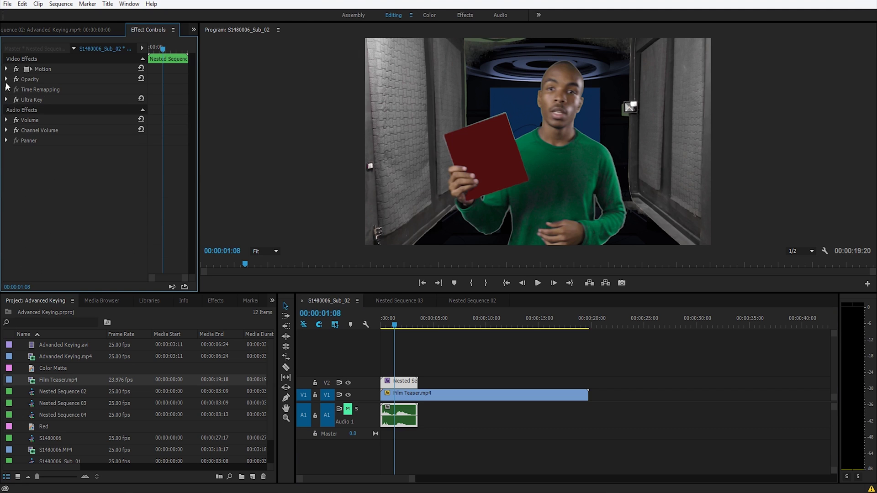
left_click(7, 80)
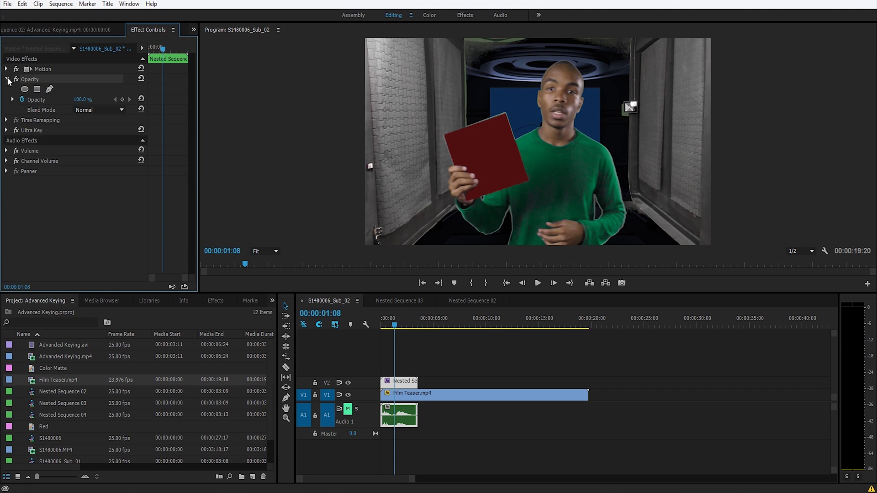
left_click(49, 89)
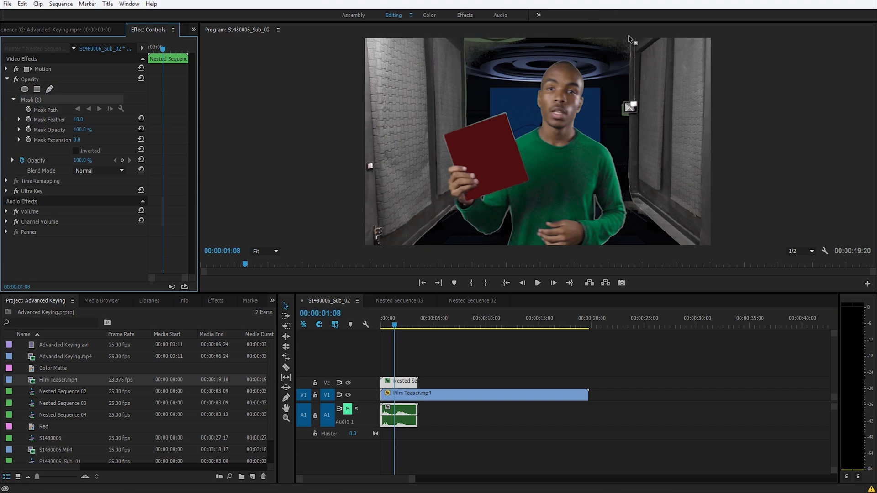
left_click(630, 61)
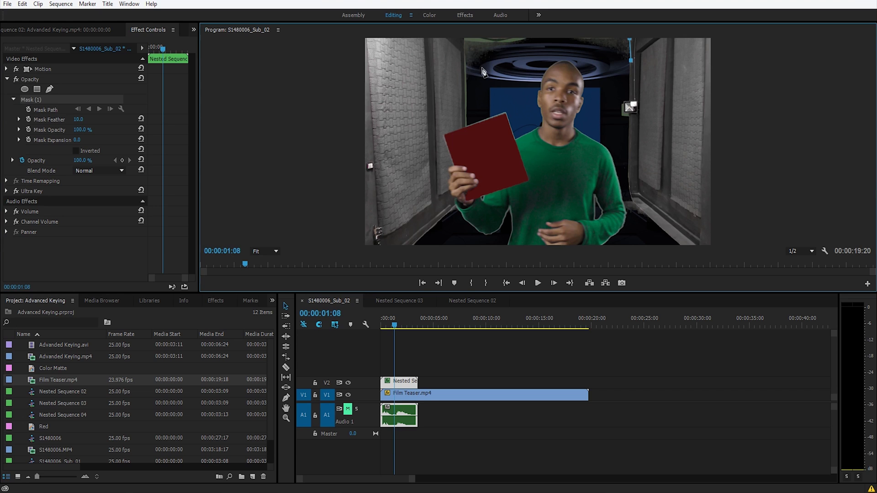
left_click(468, 78)
left_click(465, 40)
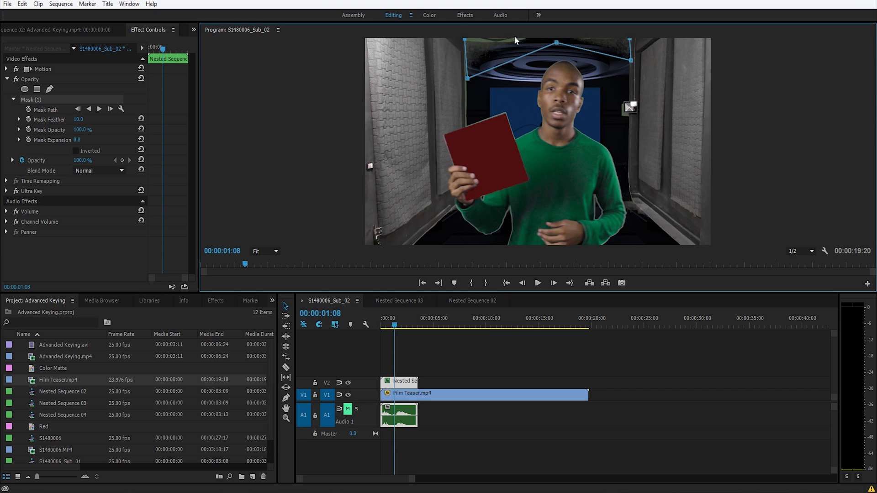
left_click(465, 40)
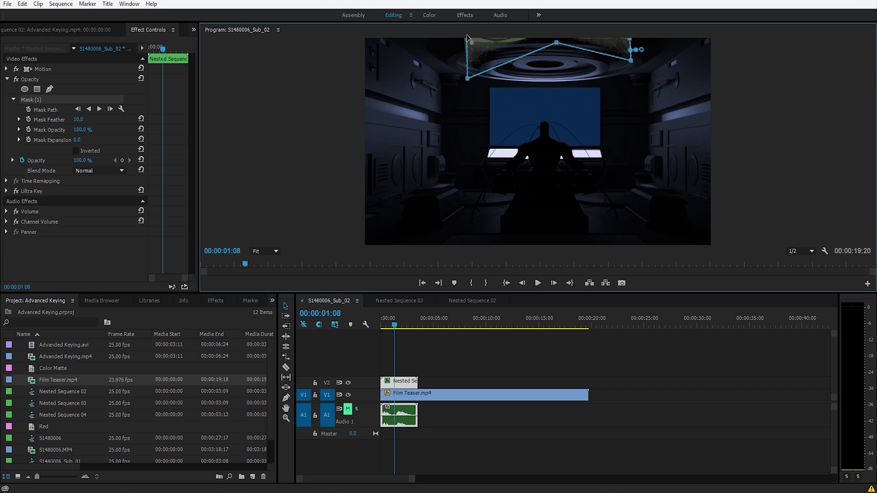
left_click(77, 151)
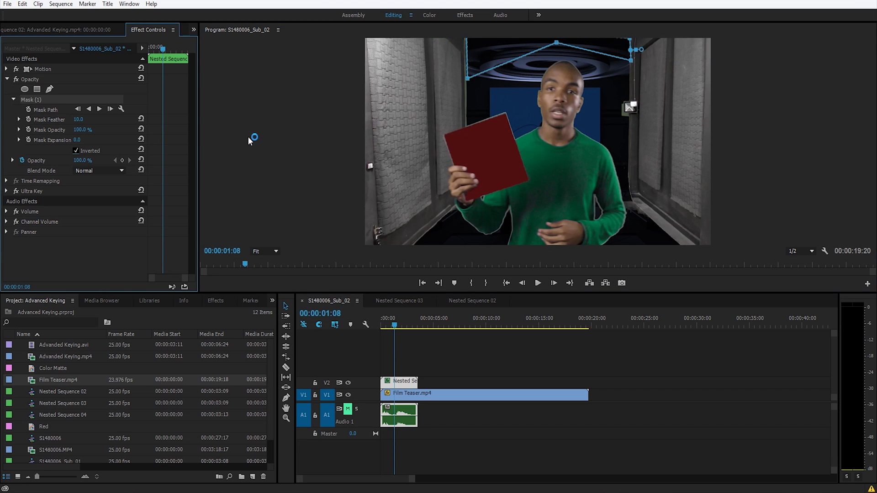
left_click(512, 354)
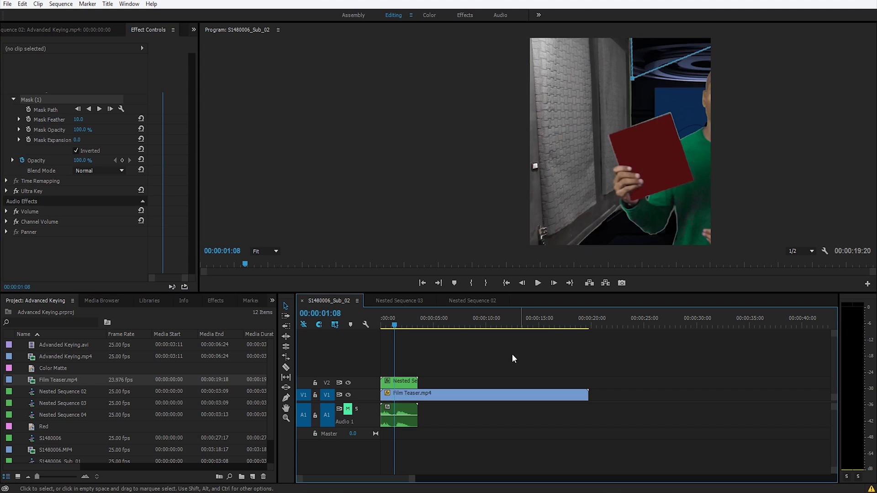
- Turn on Mask Path keyframing for the nested clip's opacity mask at 00:00:00:05
left_click_drag(394, 324, 369, 336)
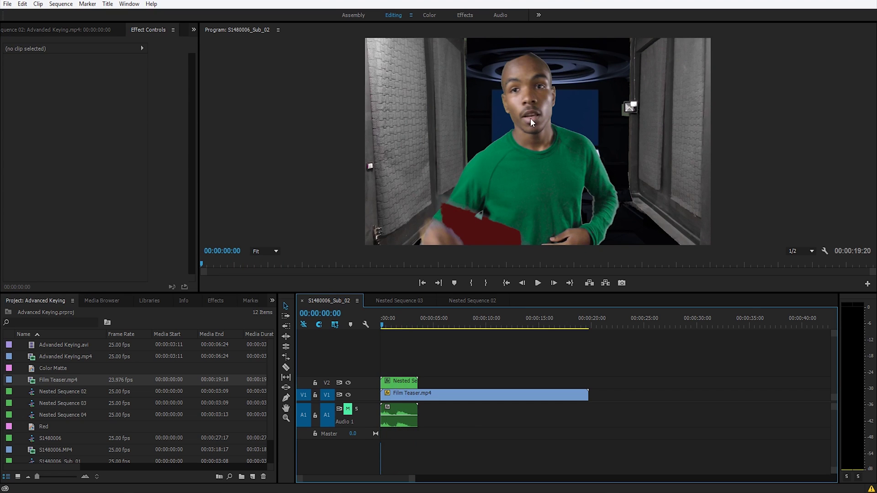
left_click(394, 383)
left_click(7, 79)
left_click(8, 70)
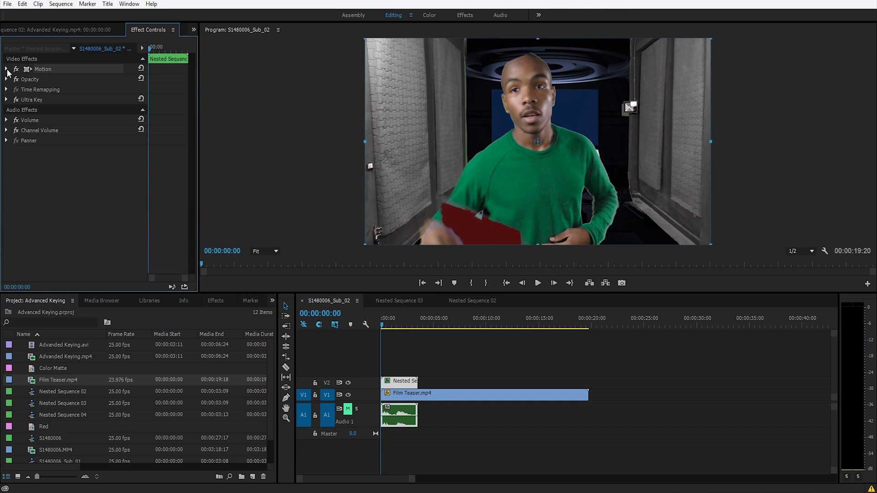
left_click(7, 80)
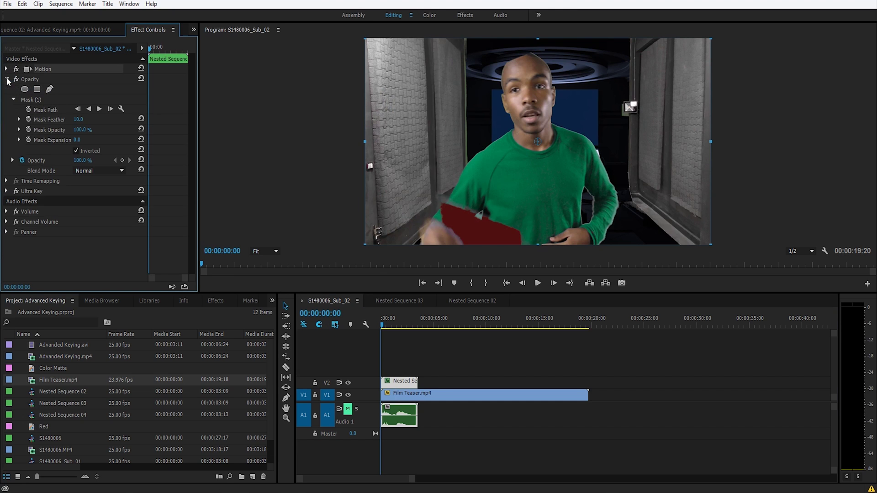
left_click(37, 102)
left_click(382, 325)
key("space")
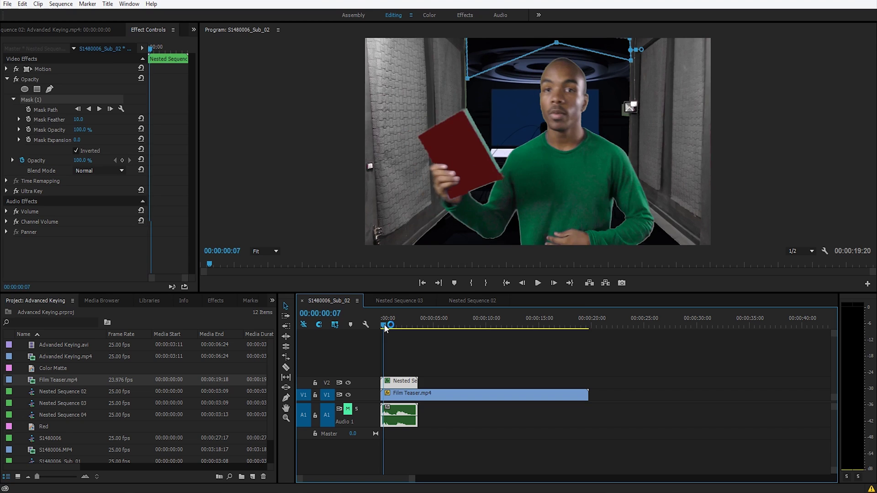
key("Left")
key("Left")
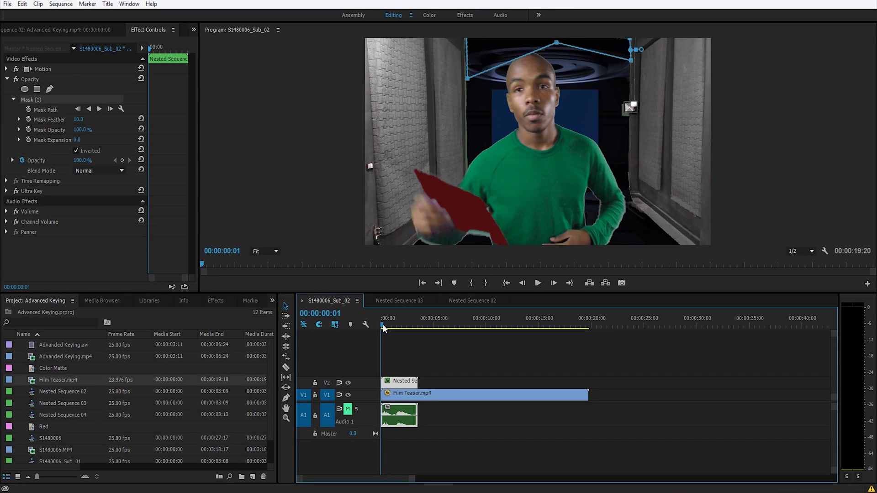
left_click_drag(383, 324, 385, 325)
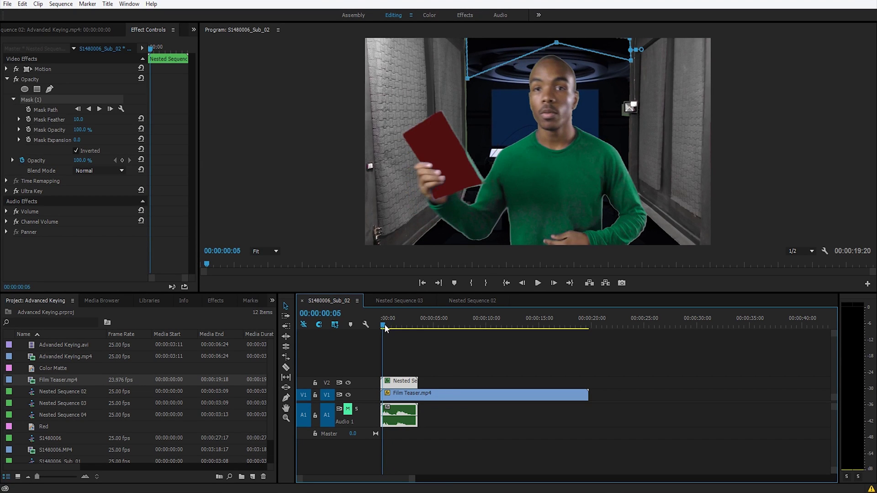
left_click(28, 109)
- At the sequence's first frame, add a point to the mask's lower edge and raise it clear of the presenter's head
key("Home")
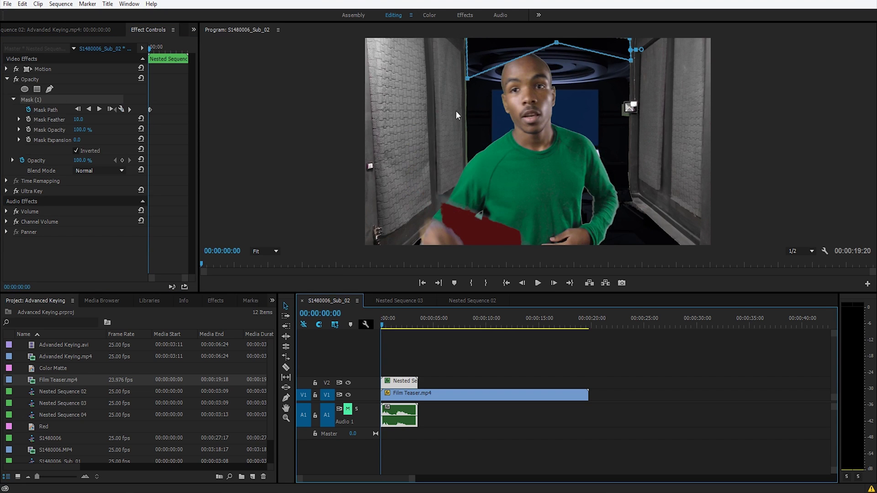
left_click(499, 67)
left_click_drag(499, 67, 492, 50)
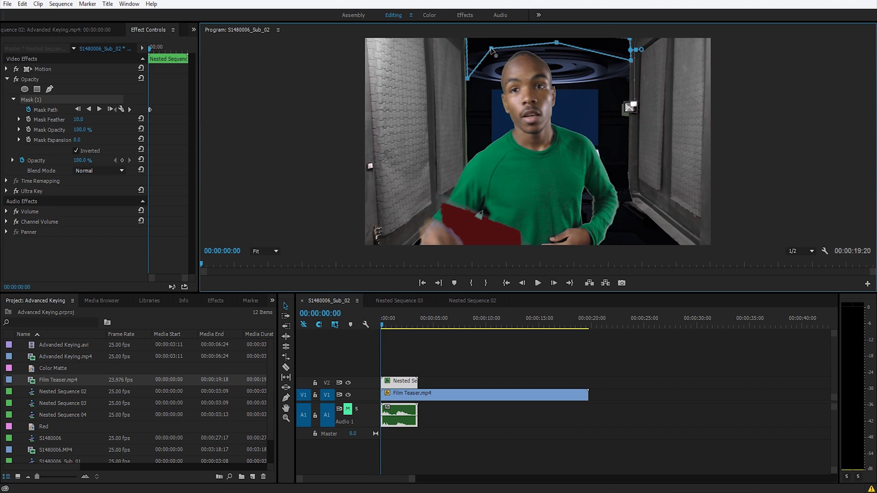
- Play the sequence from the start to check the animated mask over the background
mouse_move(383, 325)
left_mouse_down()
mouse_move(392, 324)
mouse_move(368, 325)
left_mouse_up()
left_click(461, 350)
key("space")
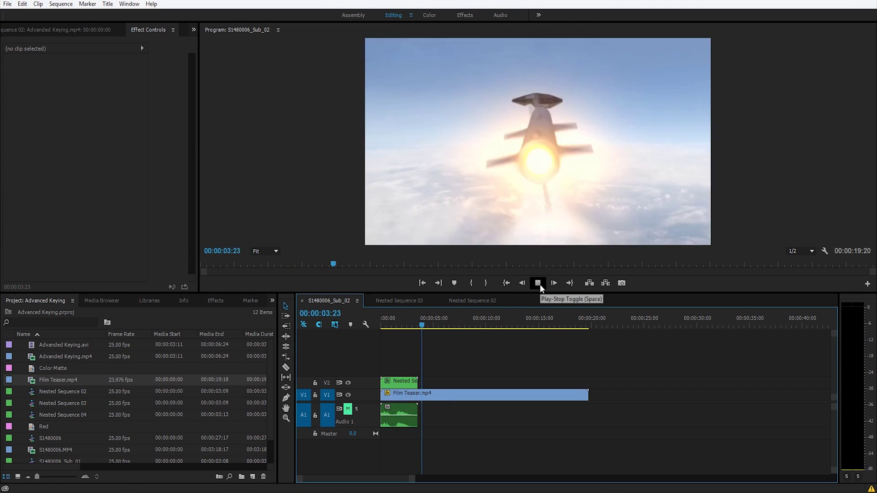
left_click(538, 283)
left_click_drag(409, 326, 396, 326)
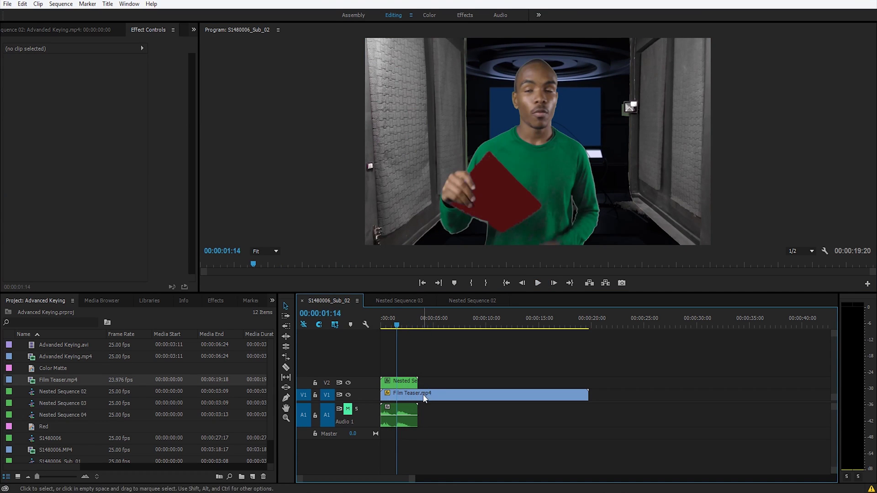
left_click(419, 326)
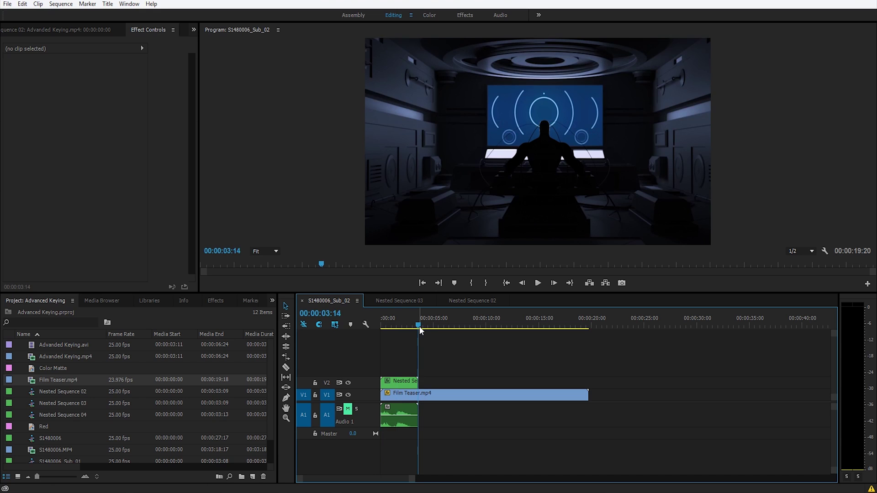
key("ctrl+z")
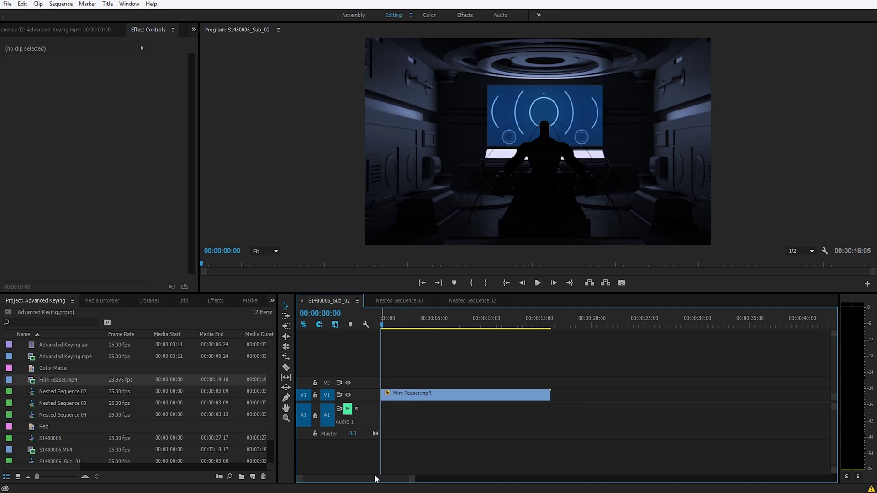
key("ctrl+shift+z")
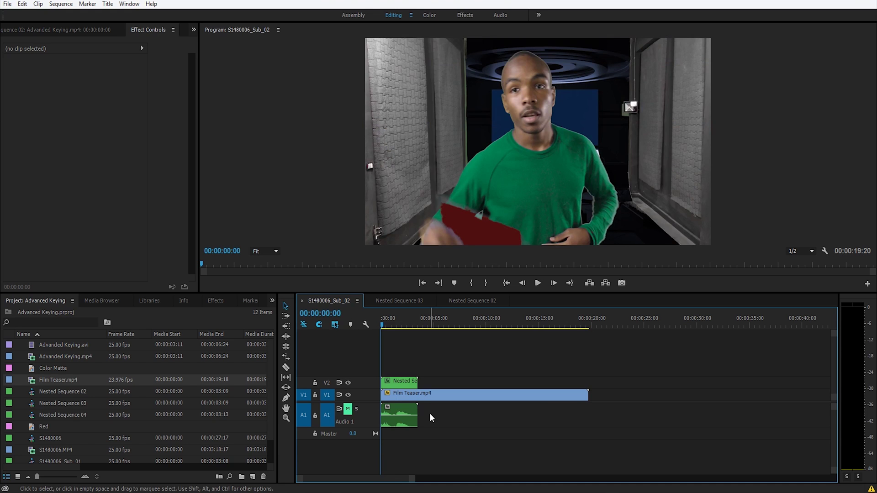
- Trim the tail of Film Teaser.mp4 at 00:00:03:14 so it ends together with the nested clip
key("Down")
key("w")
left_click_drag(397, 327, 414, 327)
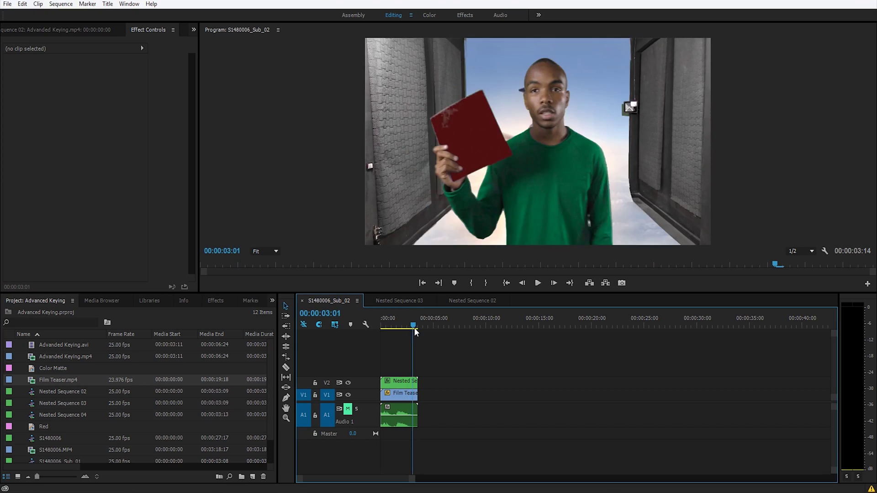
- Nest all clips in the timeline into a new sequence named Final Sequence
left_click_drag(441, 378, 402, 414)
right_click(402, 412)
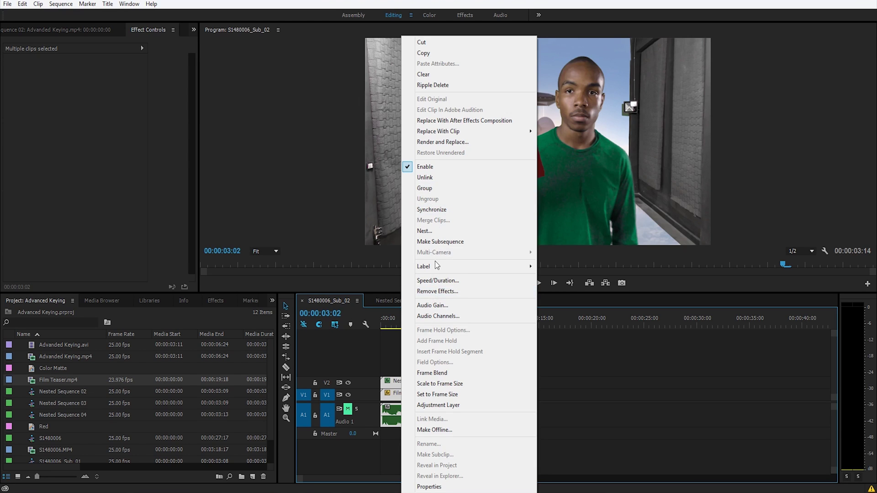
left_click(435, 232)
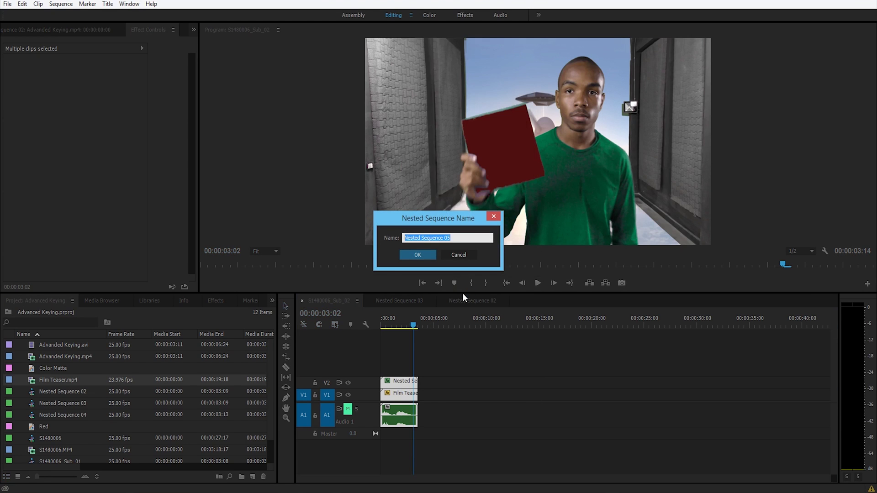
key("BackSpace")
type("F")
left_click(424, 252)
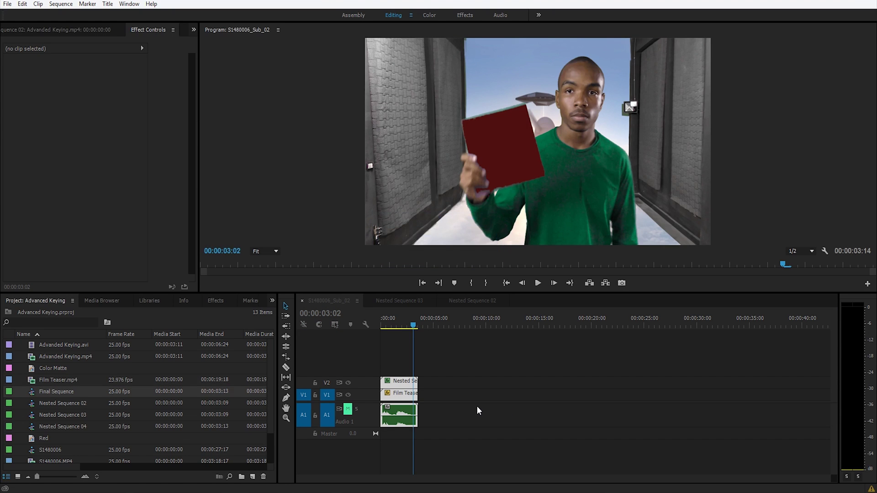
left_click(477, 407)
- Apply Ultra Key to the Final Sequence clip and sample the green shirt as the key color
left_click(400, 395)
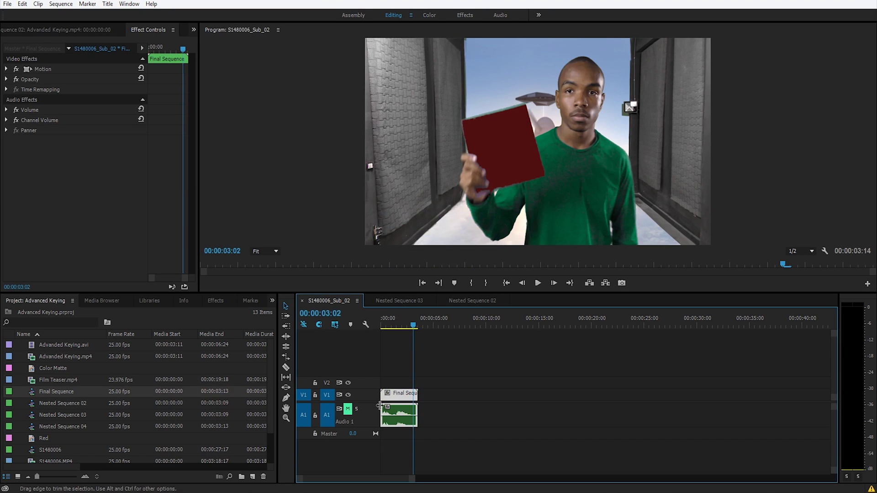
left_click(215, 301)
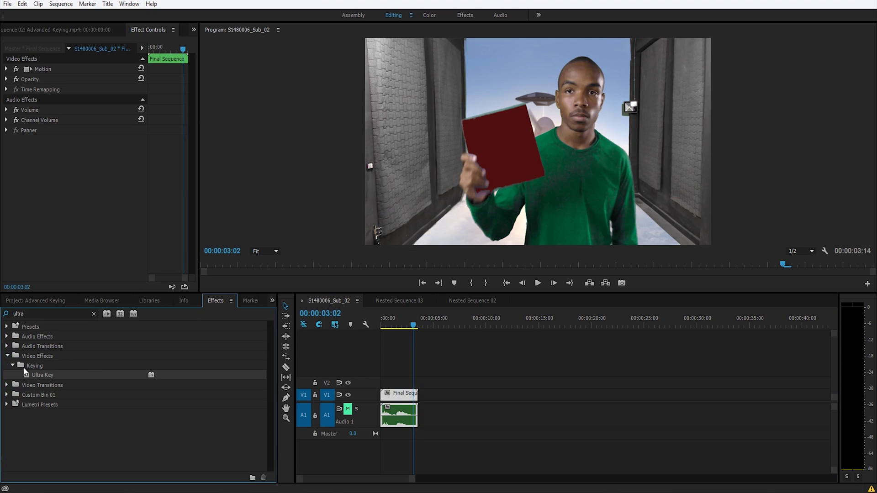
left_click_drag(49, 374, 73, 103)
left_click(89, 141)
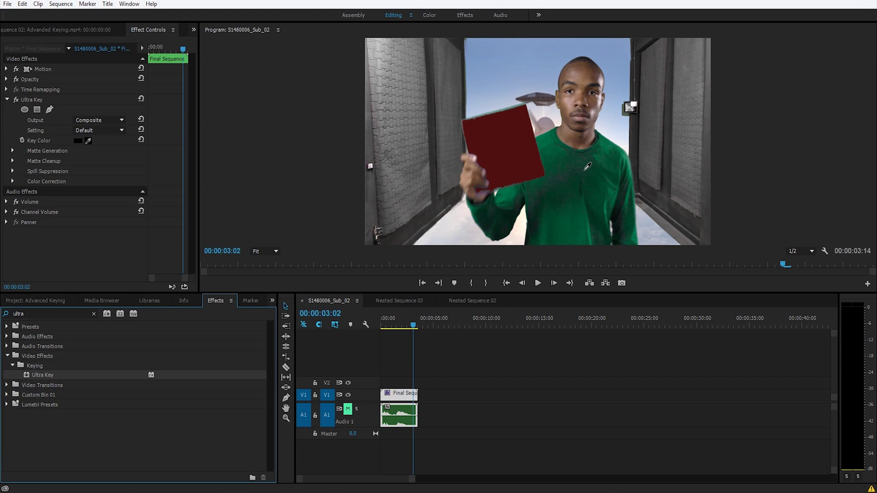
left_click(603, 172)
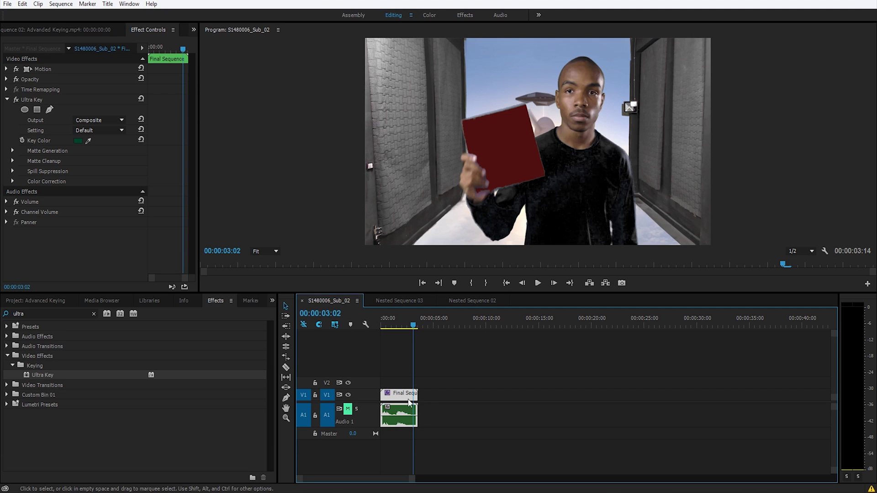
- Move the Final Sequence clip up to V3 and place the Red color matte at the sequence start on V1
left_click_drag(403, 395, 400, 372)
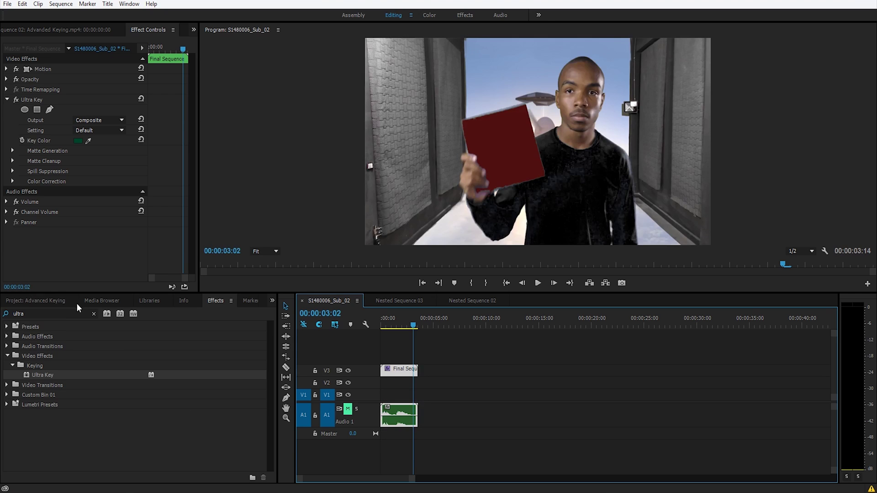
left_click(53, 299)
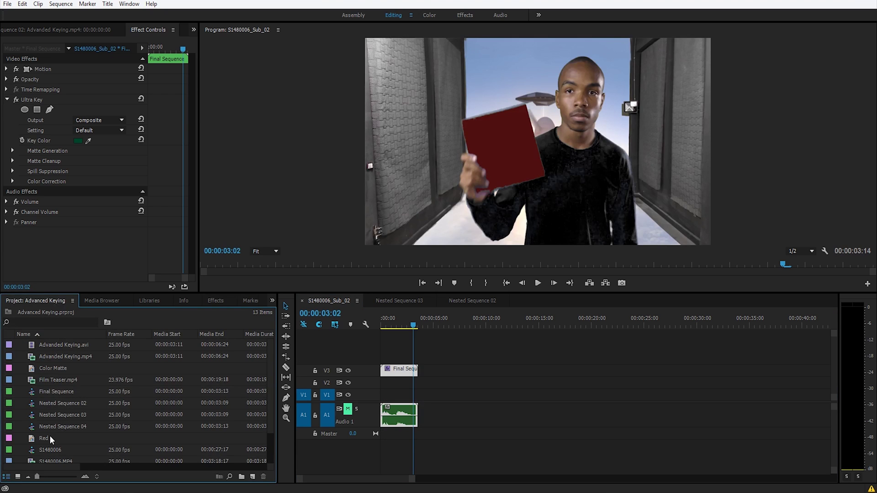
left_click_drag(46, 439, 380, 396)
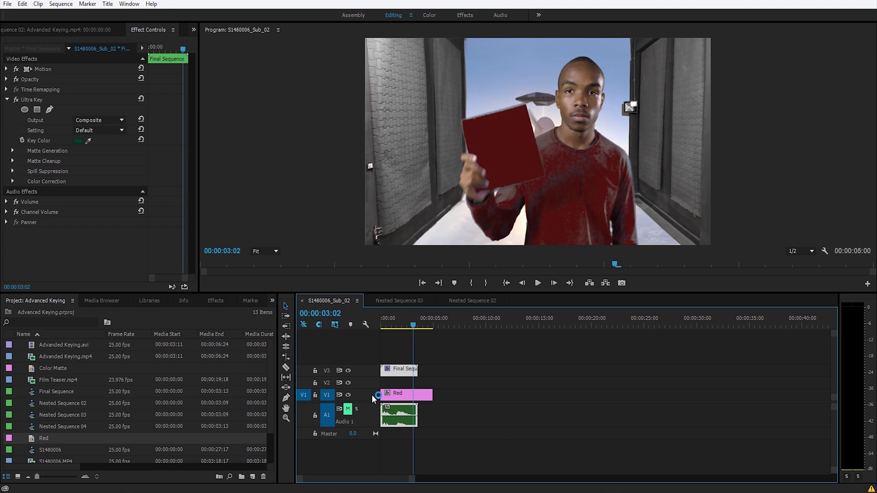
- Change the Red color matte on V1 to dark purple, hex 22003A
left_click(394, 400)
double_click(396, 401)
left_click(465, 249)
left_click_drag(466, 248, 466, 296)
left_click_drag(407, 279, 449, 229)
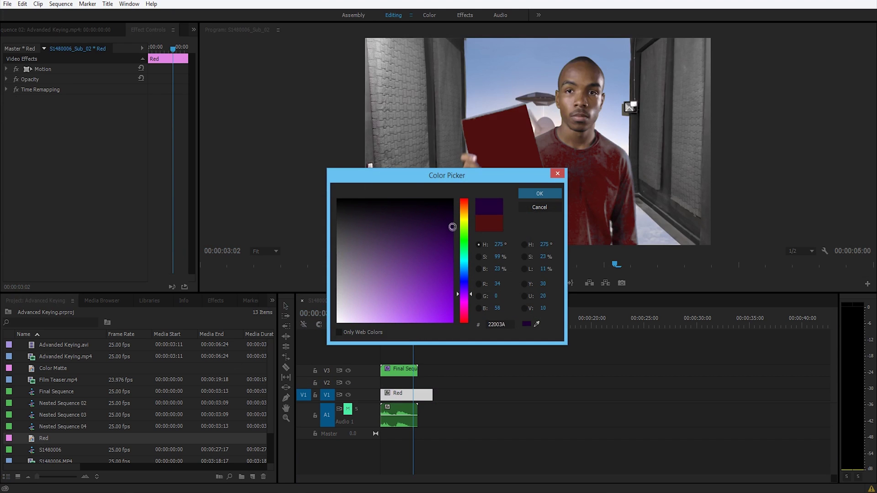
left_click(523, 193)
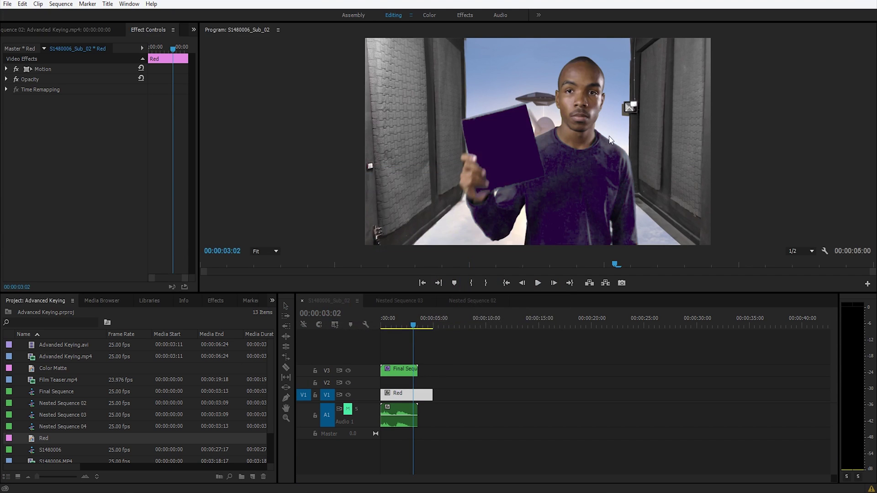
- Undo the matte's purple recolor and its placement on V1
key("ctrl+z")
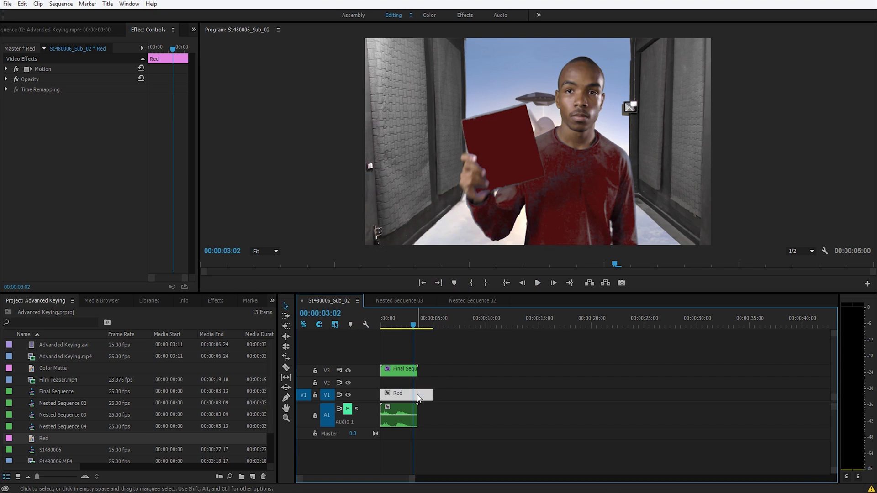
key("ctrl+z")
key("ctrl+z")
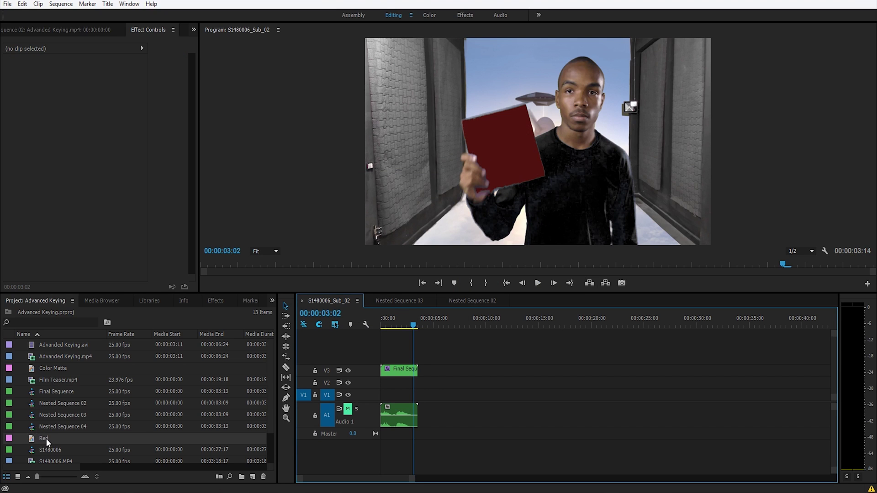
- Place the Red color matte on V1 beneath Final Sequence again and recolor it blue, hex 1173B2
left_click_drag(48, 438, 387, 397)
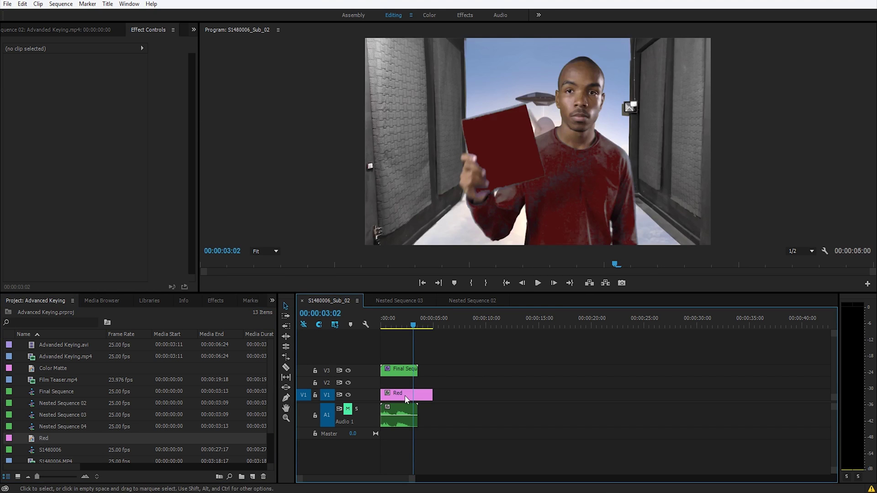
double_click(402, 395)
left_click_drag(459, 267, 462, 269)
left_click_drag(408, 263, 443, 285)
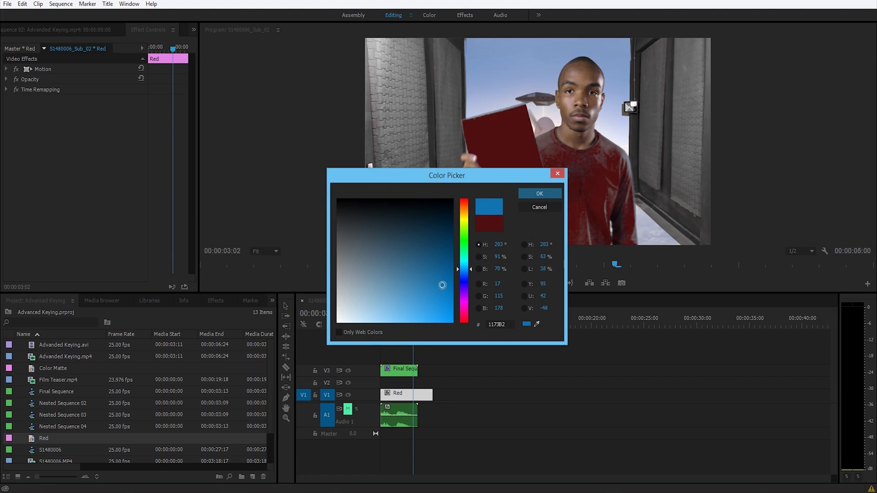
left_click(539, 193)
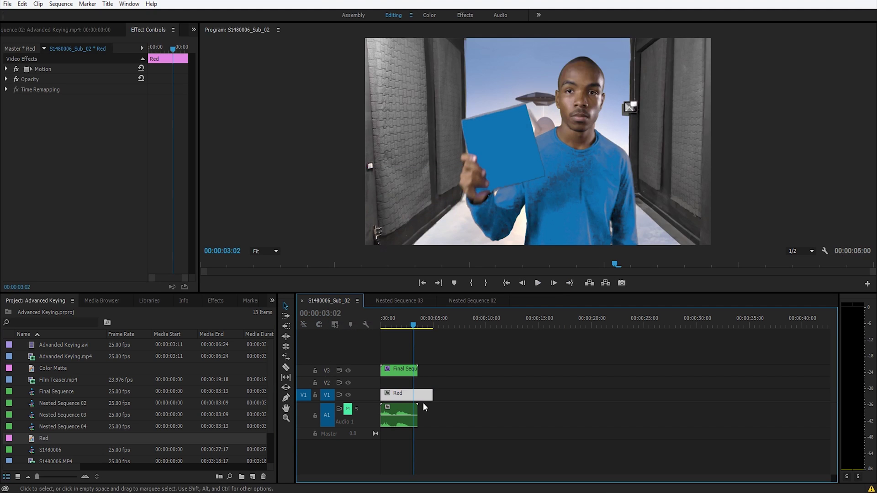
- Restore the matte's original red color and delete the matte clip from V1
key("Delete")
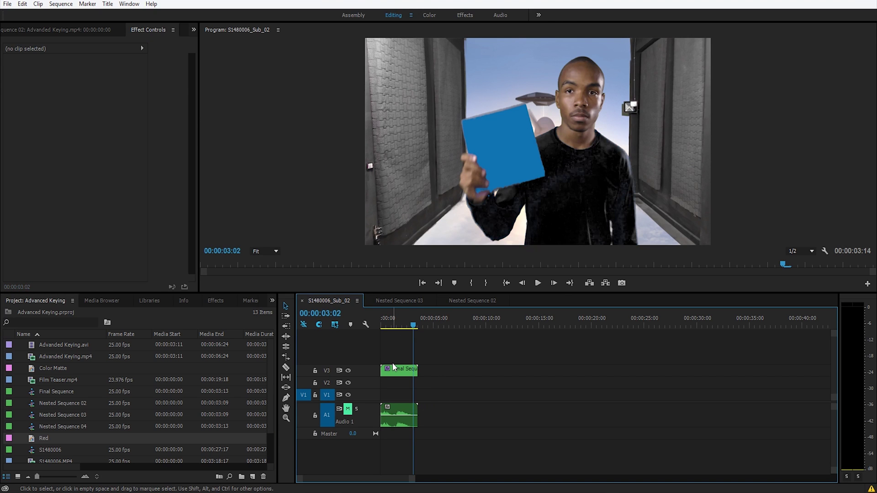
key("ctrl+z")
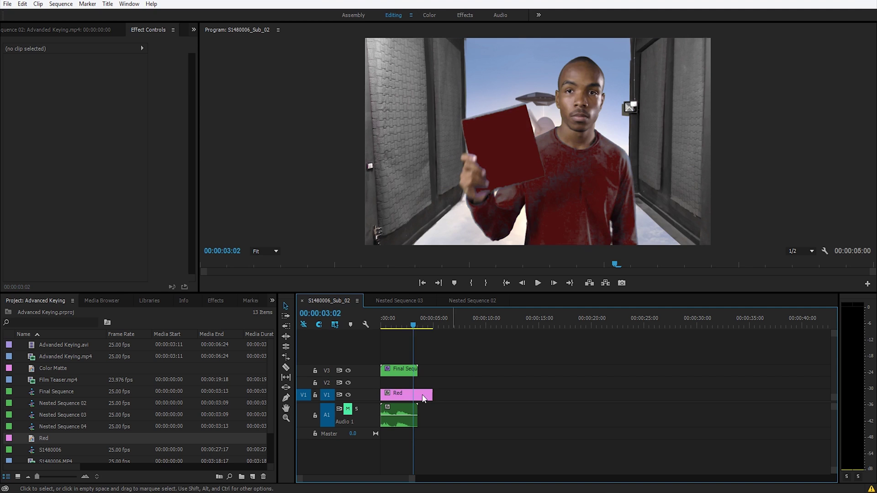
left_click(423, 395)
key("Delete")
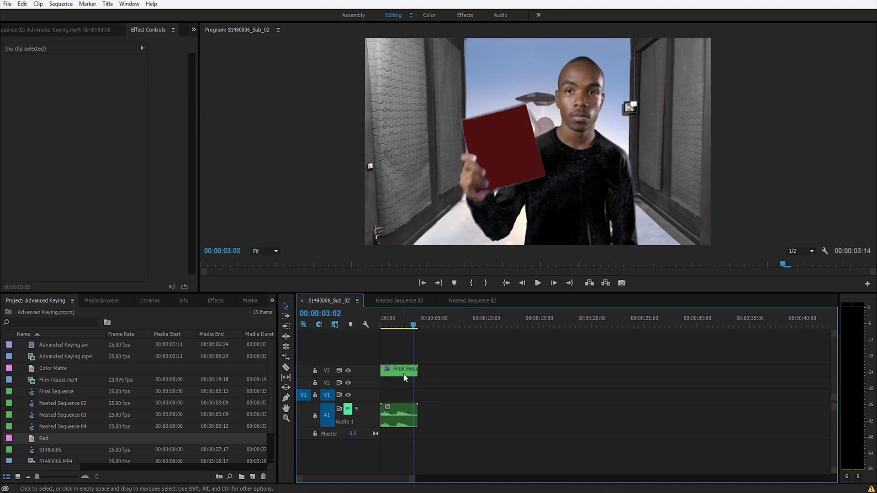
- In the Final Sequence clip's Ultra Key, set the Matte Generation Transparency to 0
left_click(402, 371)
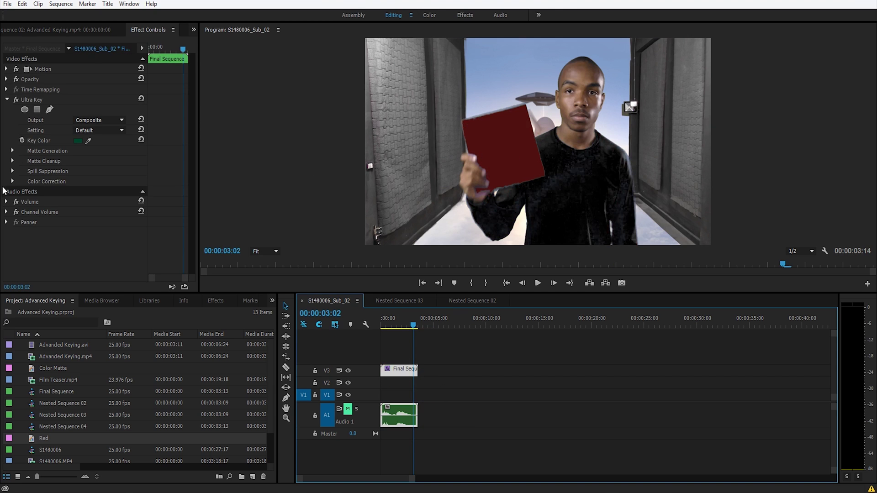
left_click(12, 151)
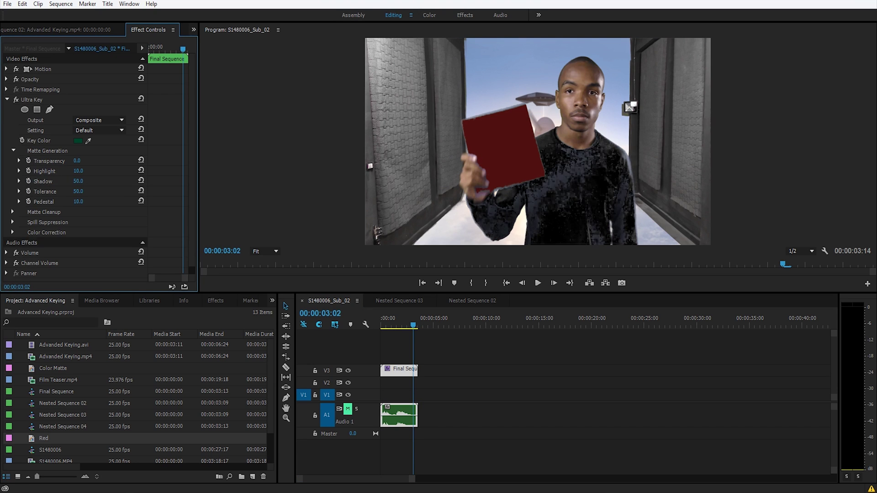
left_click_drag(84, 163, 50, 163)
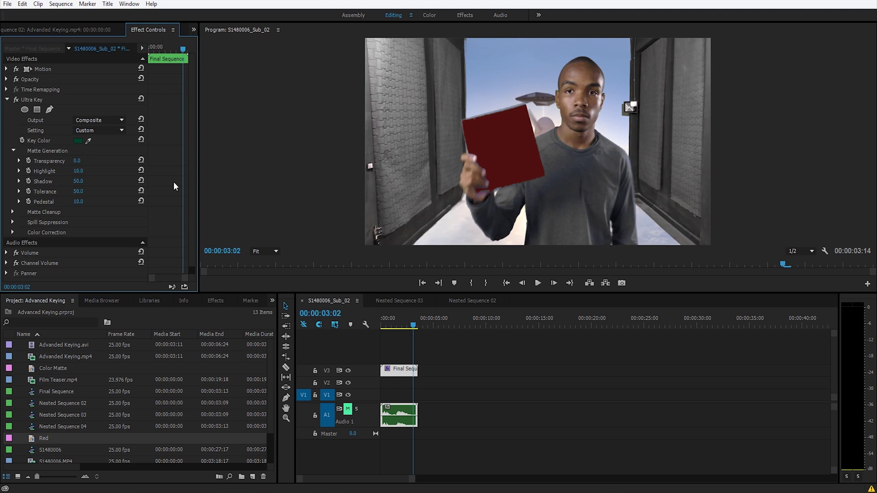
- Inspect the key's matte through the Ultra Key Output setting and return the output to Composite
left_click(102, 121)
left_click(103, 139)
left_click(111, 120)
left_click(111, 132)
- Refine the Ultra Key's Matte Generation with Highlight, Shadow and Tolerance at 0 and Pedestal at 100
left_click_drag(79, 196, 55, 171)
left_click(81, 202)
type("100")
key("Return")
- Set the Ultra Key's Matte Cleanup Contrast to 100
left_click(13, 213)
left_click(76, 242)
type("100")
key("Return")
left_click_drag(83, 244, 85, 244)
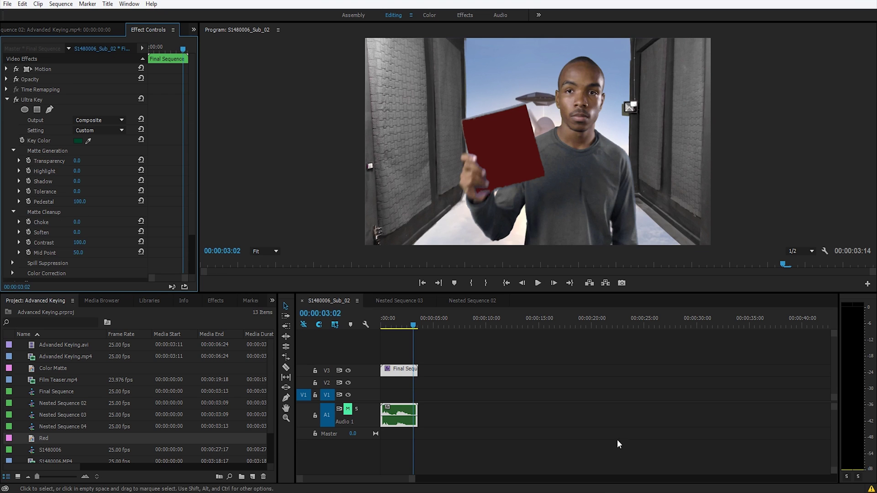
- Play the sequence from its first frame and stop at 00:00:02:00 to examine the shirt and the presenter's outline
left_click(412, 328)
key("Home")
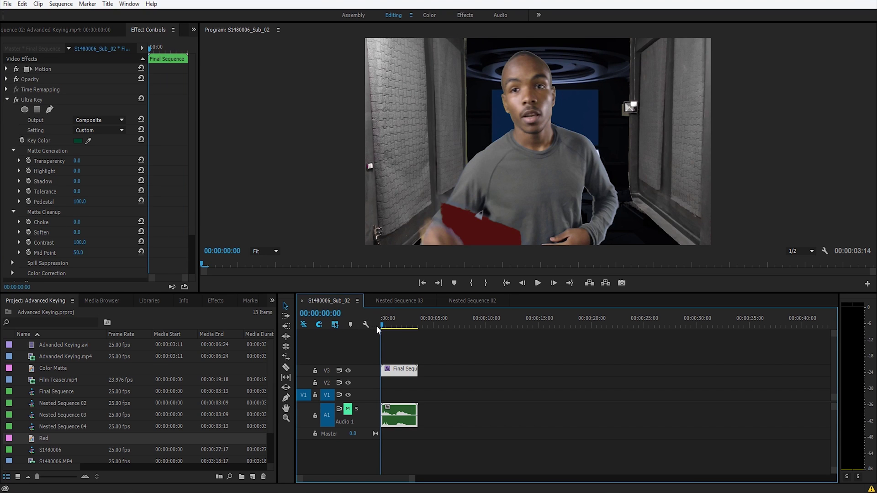
key("space")
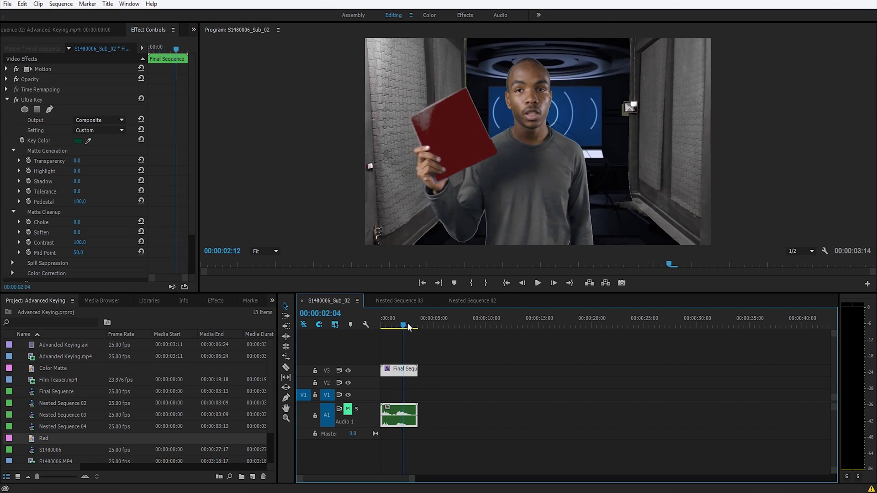
left_click_drag(403, 324, 401, 324)
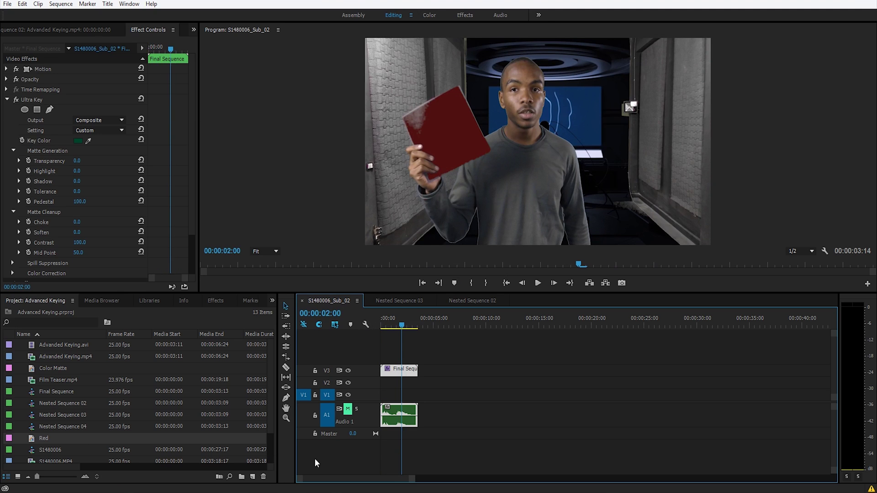
- Open the nested Final Sequence, select the presenter clip on V2, toggle its Ultra Key off and on, and expand the effect's settings
left_click(411, 382)
left_click(401, 372)
left_click(392, 381)
double_click(394, 370)
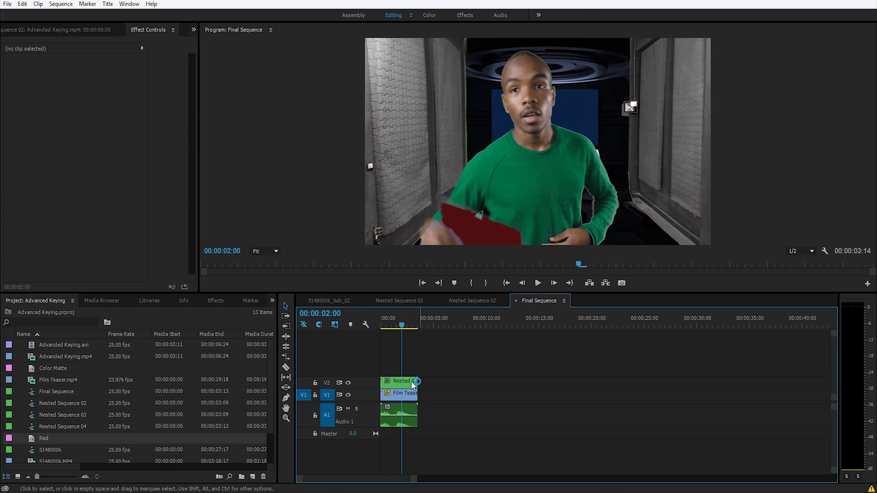
left_click(407, 384)
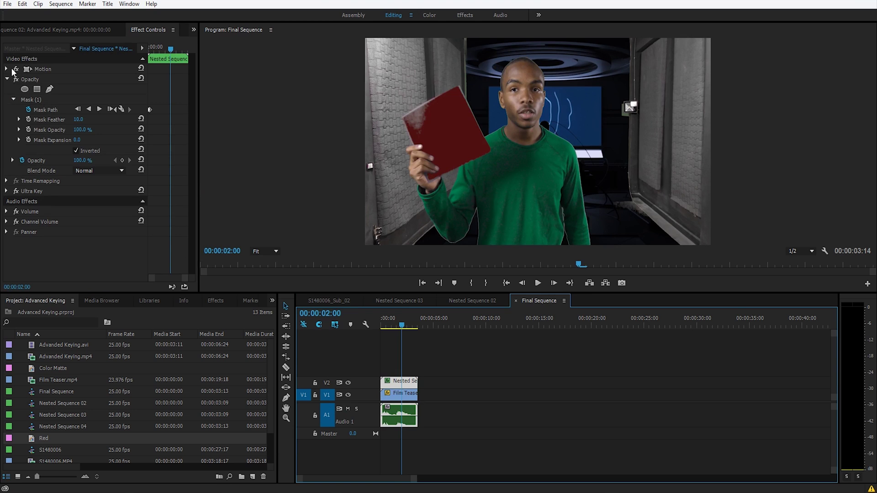
left_click(16, 191)
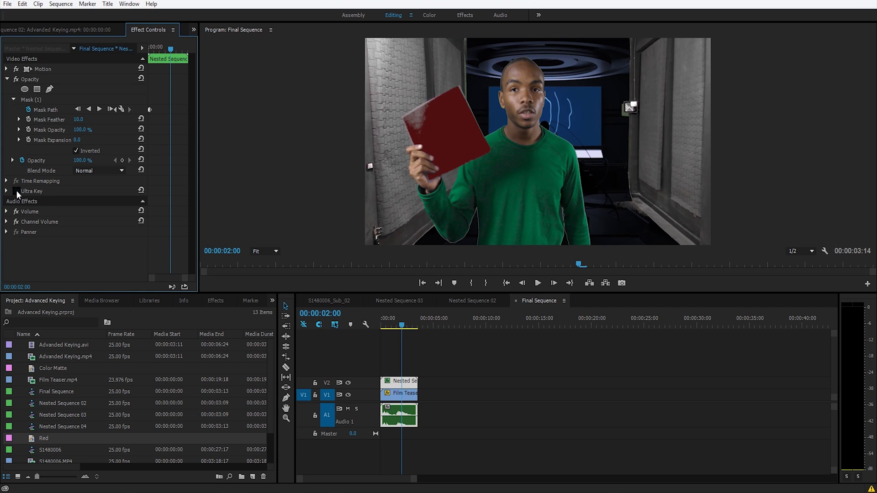
left_click(16, 191)
left_click(6, 191)
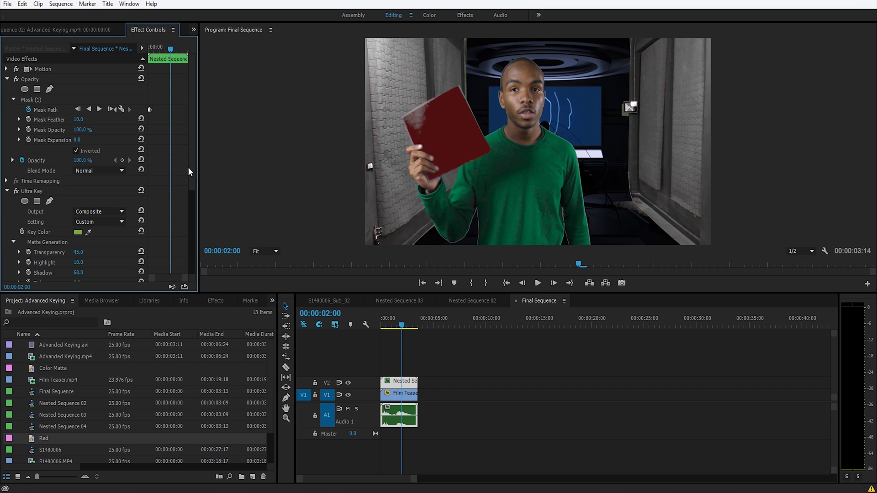
- Raise the Pedestal of the V2 presenter clip's Ultra Key to 30, adjust it further and check a neighboring frame
scroll(188, 169, "down", 5)
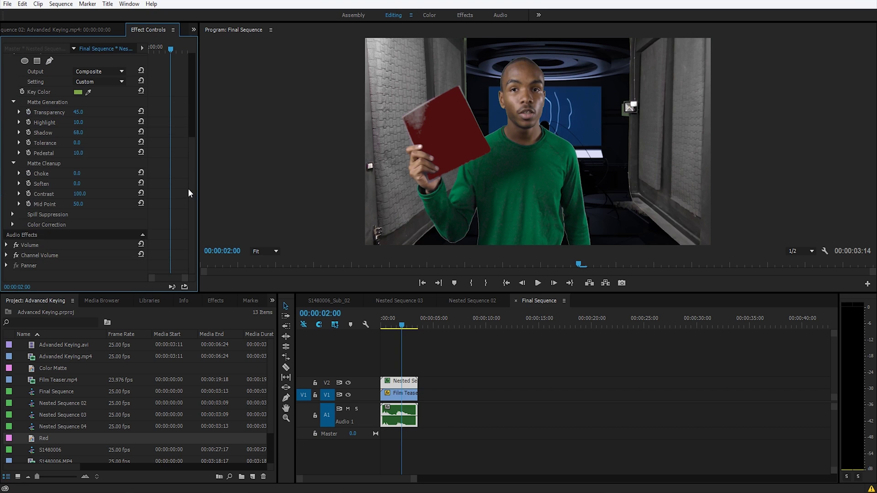
mouse_move(79, 156)
left_mouse_down()
mouse_move(98, 156)
mouse_move(75, 154)
left_mouse_up()
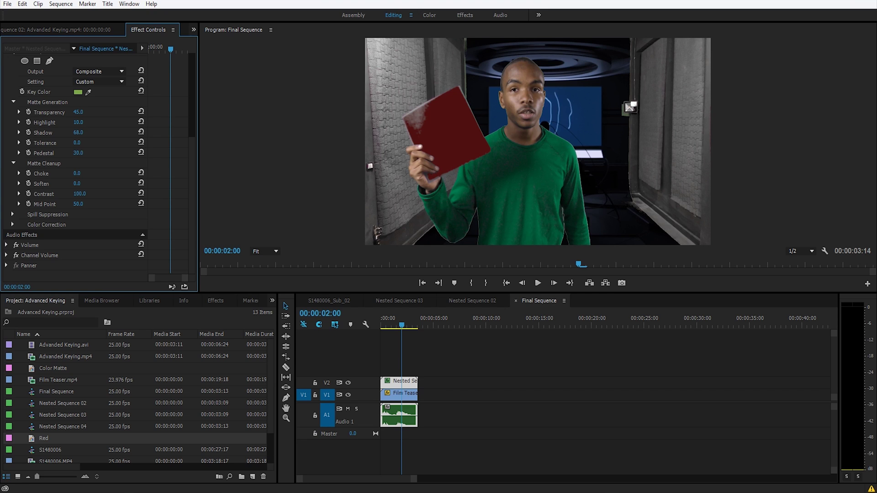
left_click_drag(78, 153, 87, 154)
mouse_move(402, 325)
left_mouse_down()
mouse_move(359, 324)
mouse_move(430, 322)
mouse_move(398, 326)
left_mouse_up()
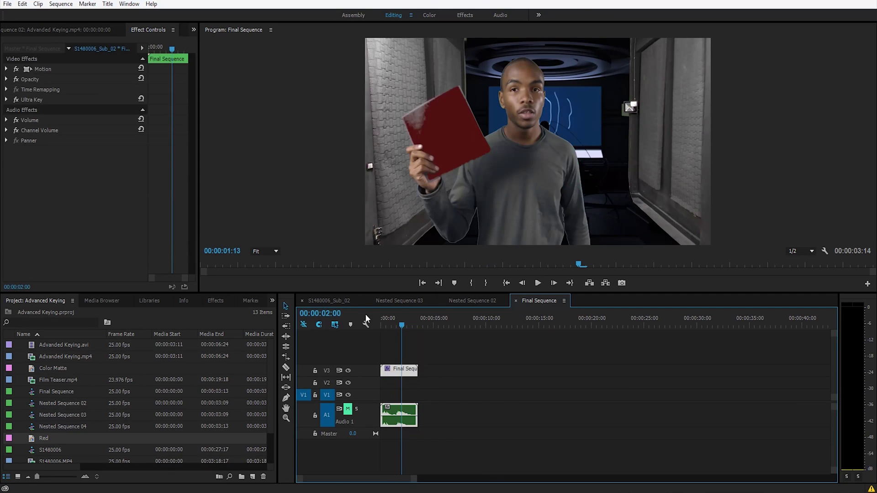
- Return to the S1480006_Sub_02 sequence and move the Final Sequence clip down to V1
left_click(329, 301)
left_click_drag(400, 369, 402, 396)
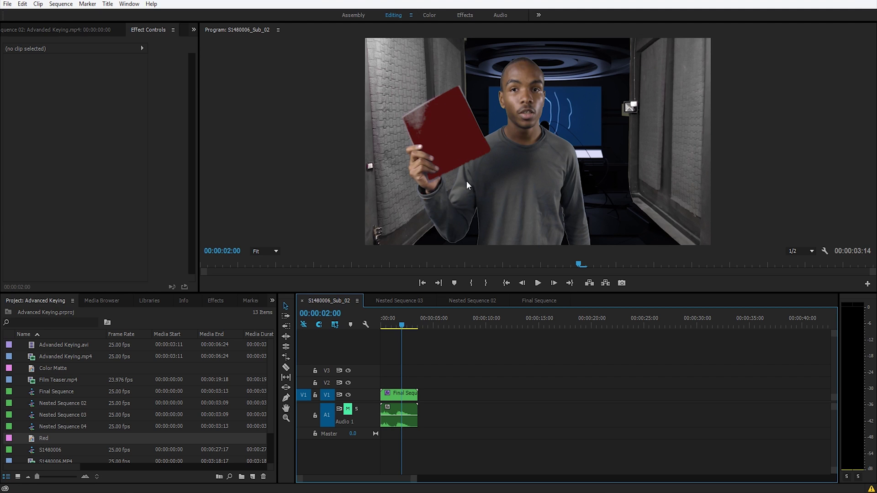
- Trim the end of the Final Sequence clip at 00:00:03:12 and play the sequence from the start to check the composite
left_click_drag(392, 324, 414, 336)
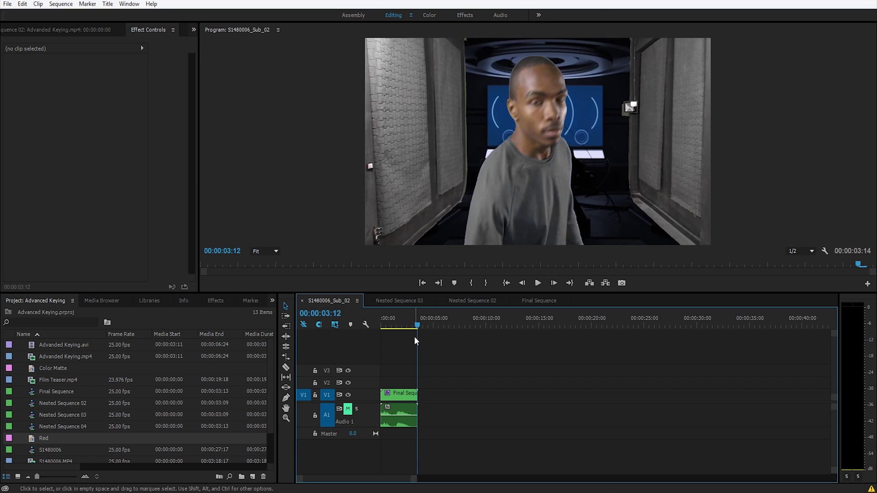
left_click_drag(413, 323, 341, 329)
key("space")
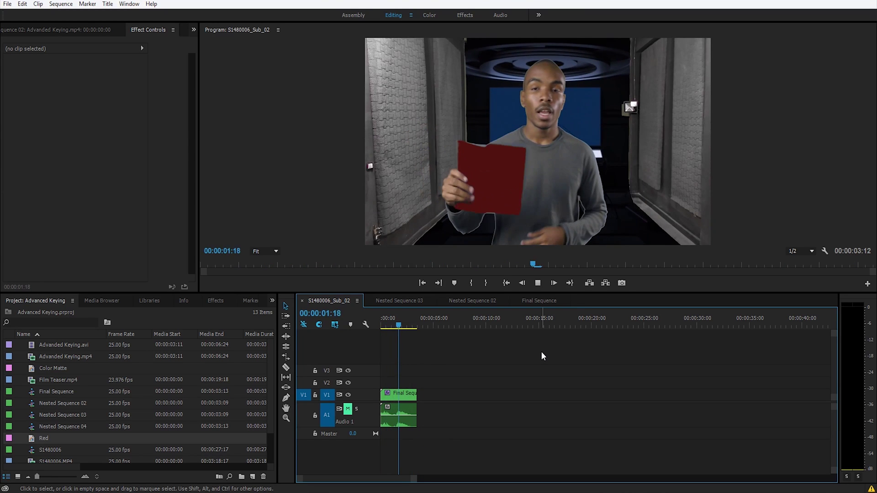
key("space")
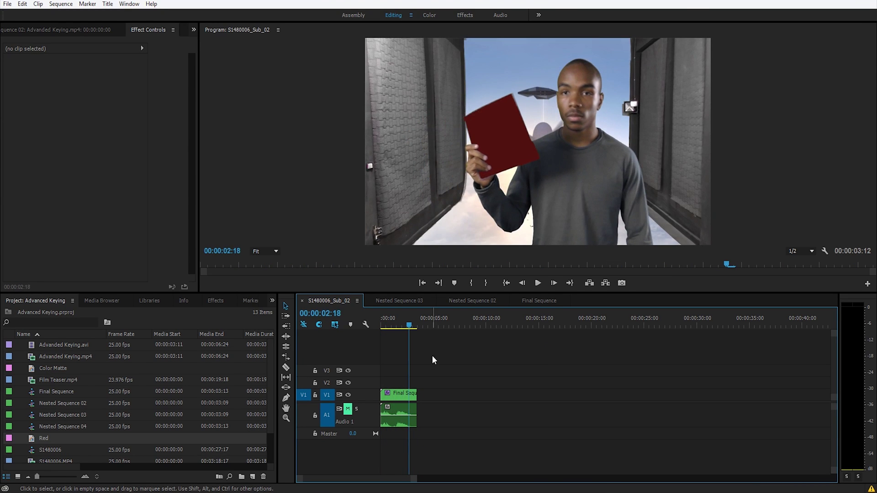
- Go back to the flawed card frame at 00:00:01:19, open Final Sequence and its Nested Sequence 04, and select the keyed clip on V2
key("j")
key("k")
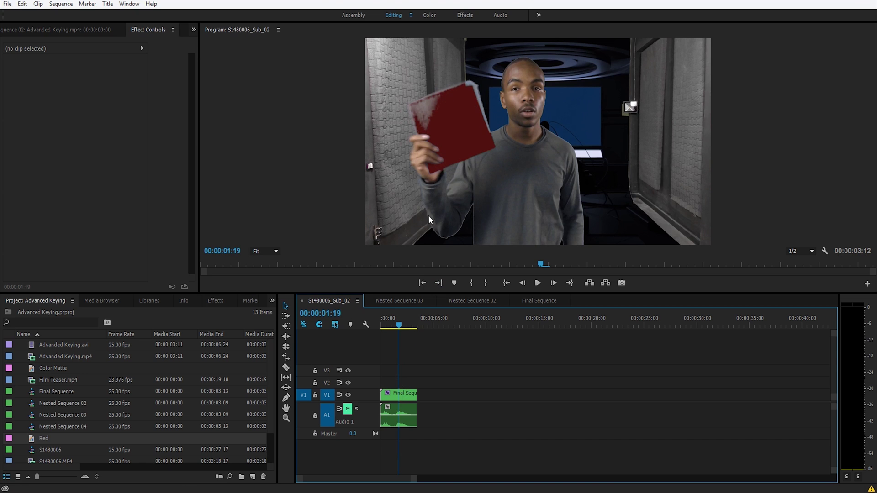
double_click(405, 395)
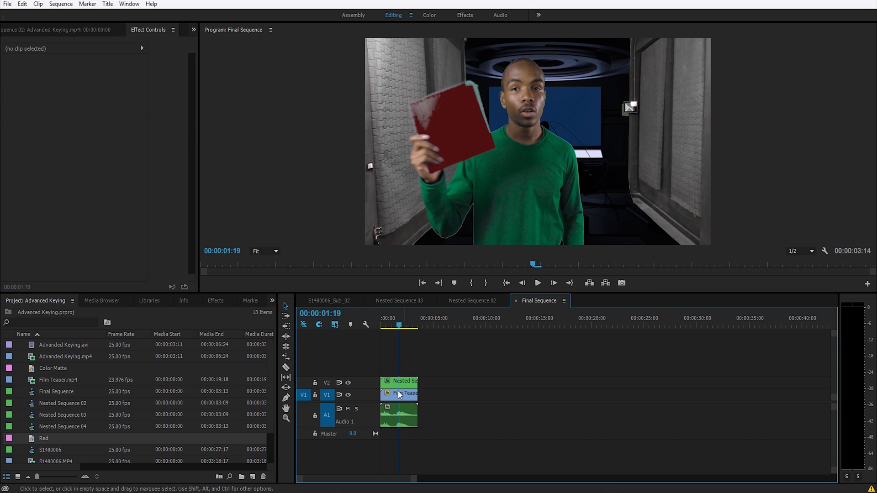
double_click(397, 385)
left_click(406, 385)
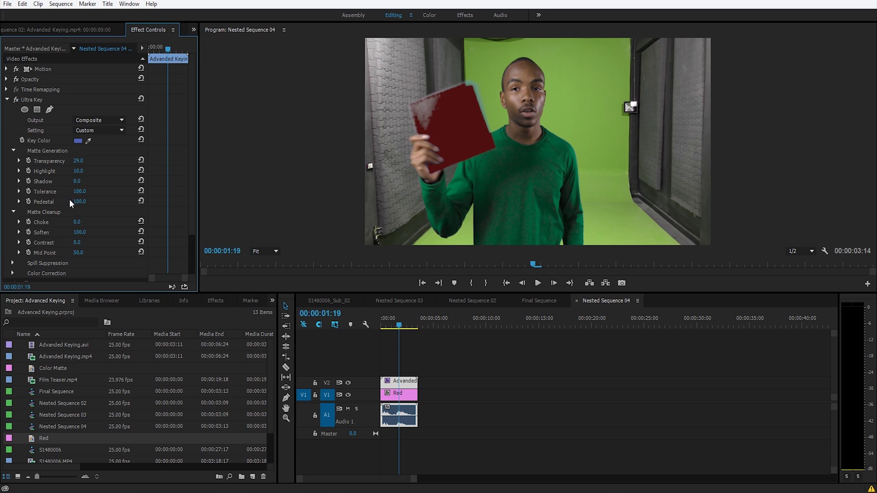
- Set the V2 clip's Ultra Key Transparency to 35 and resample the key color from the card's patchy corner
mouse_move(79, 161)
left_mouse_down()
mouse_move(90, 161)
mouse_move(70, 160)
mouse_move(84, 161)
left_mouse_up()
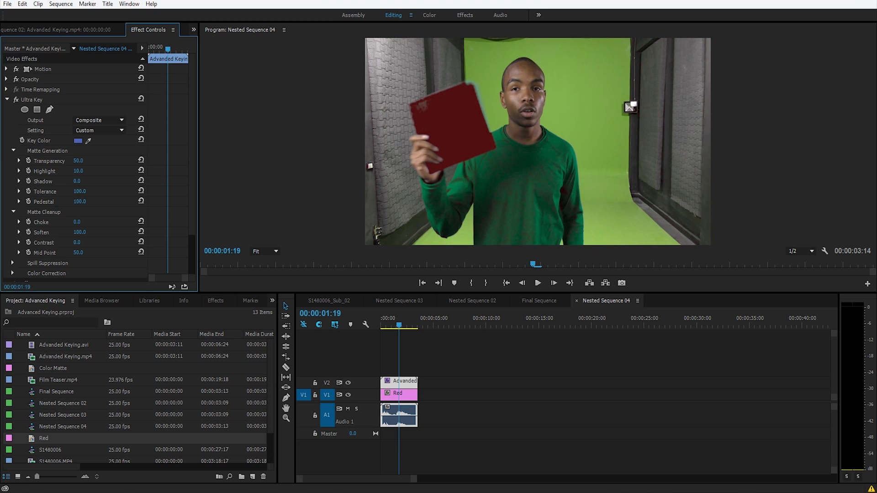
mouse_move(78, 161)
left_mouse_down()
mouse_move(66, 164)
mouse_move(73, 174)
left_mouse_up()
type("35")
left_click_drag(89, 141, 328, 145)
left_click_drag(412, 109, 233, 177)
left_click_drag(334, 152, 482, 110)
- Test higher Highlight values in the V2 clip's Ultra Key, set Highlight to 0 and deselect the clip
left_click(78, 171)
type("0")
key("Return")
left_click_drag(78, 171, 414, 96)
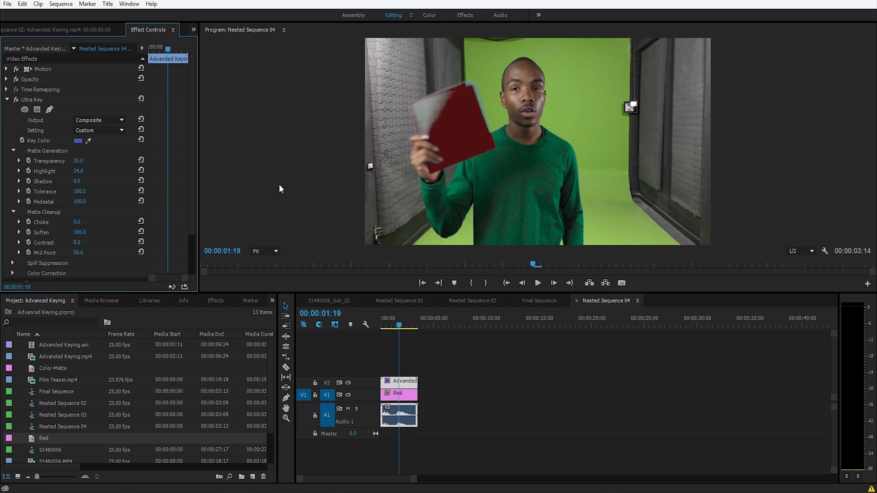
left_click(79, 172)
type("0")
key("Return")
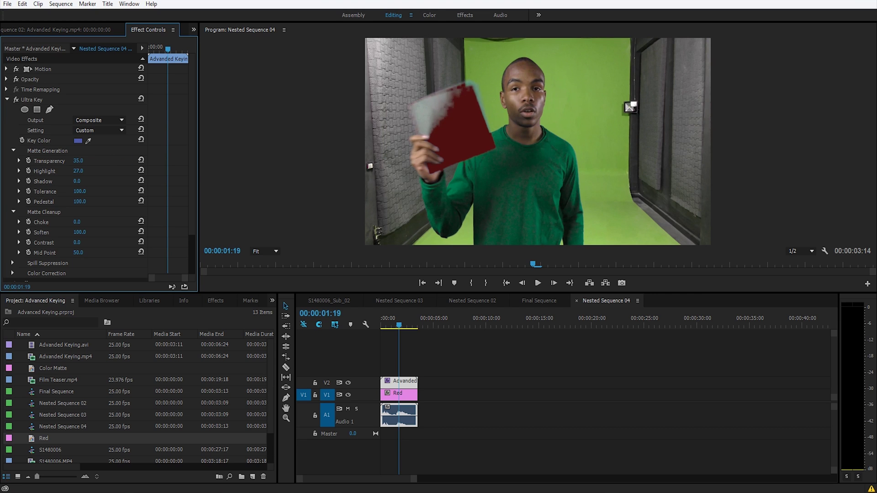
left_click(504, 359)
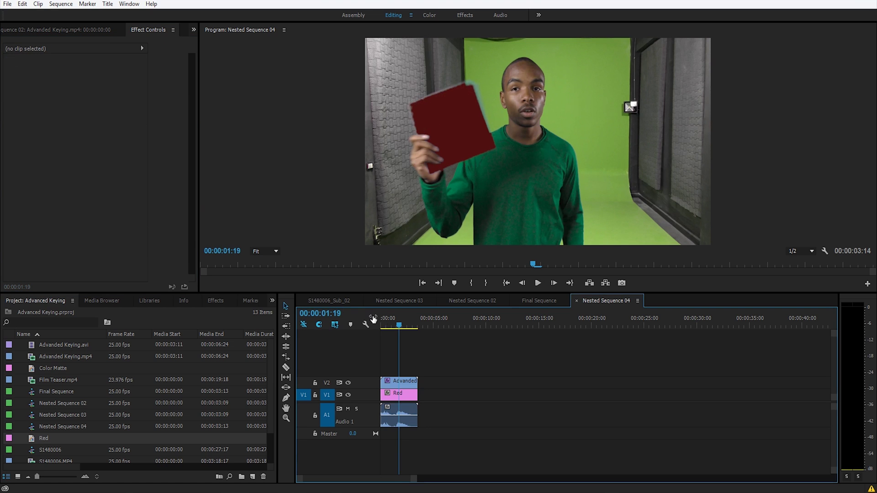
- Scrub through Nested Sequence 04, return to S1480006_Sub_02 and scrub it from the start to check the red card's key
left_click_drag(400, 325, 388, 342)
left_click(335, 301)
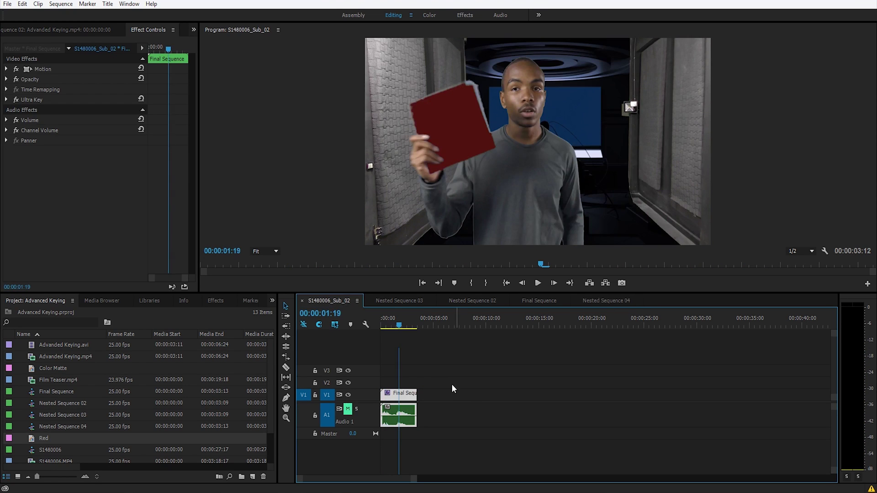
left_click(394, 326)
left_click(383, 327)
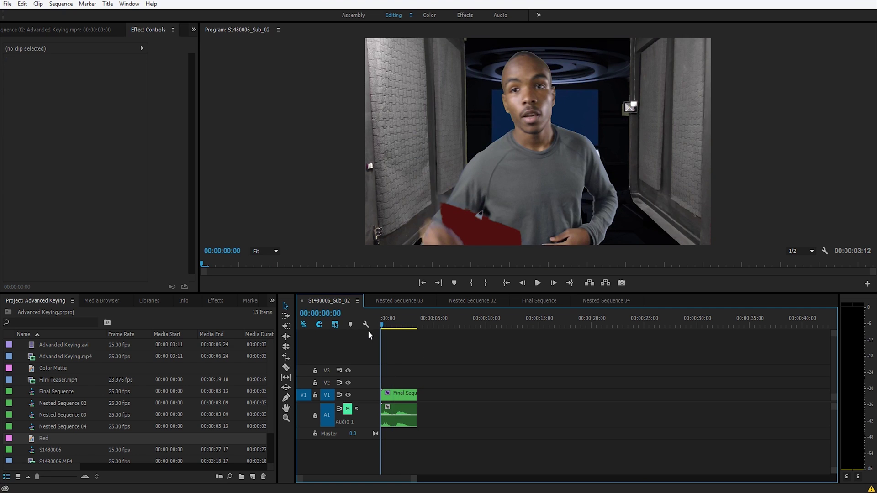
left_click_drag(378, 332, 412, 331)
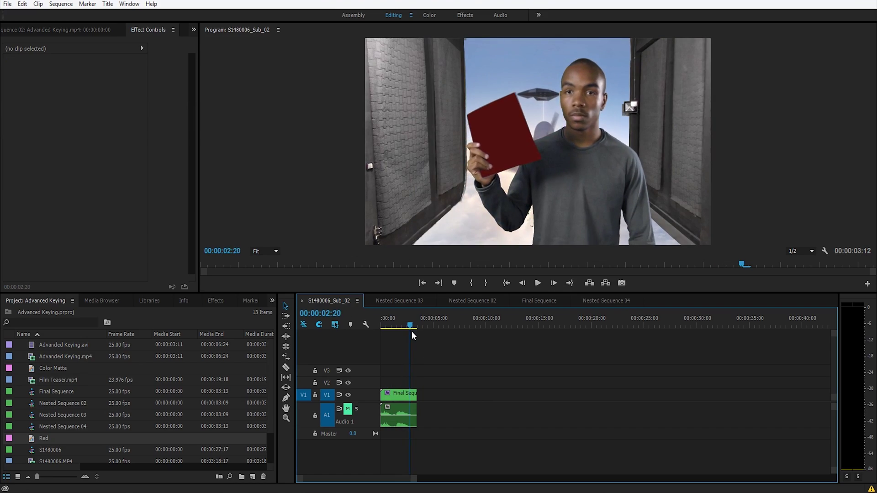